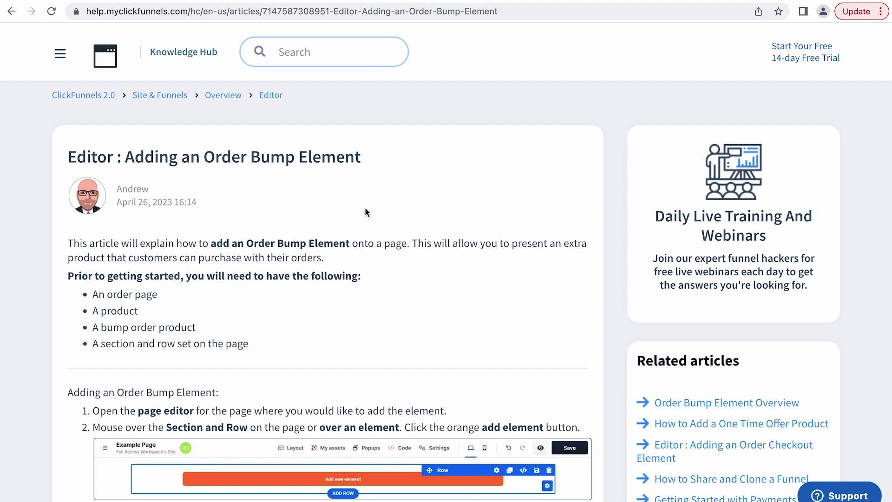
# Scroll the 'Adding an Order Bump Element' article down to its numbered steps
pyautogui.scroll(-13, 365, 212)
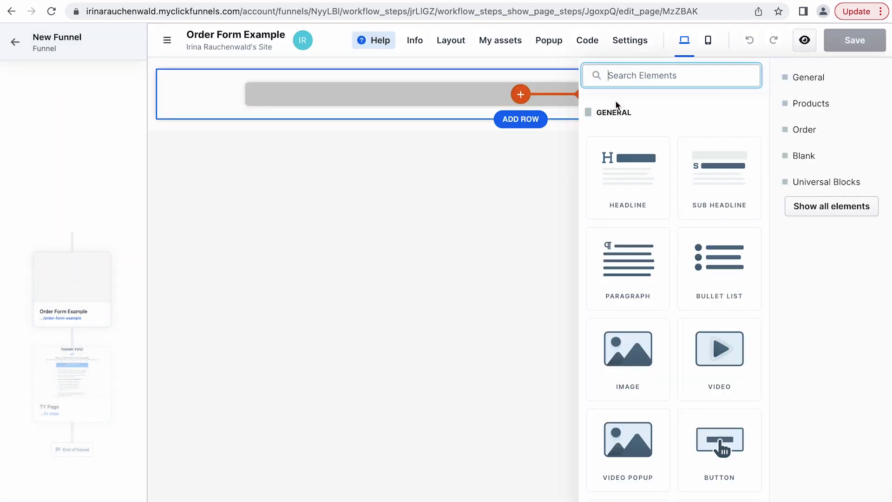
# Add a Checkout element from the Order category and dismiss the TypeError alert
pyautogui.click(820, 134)
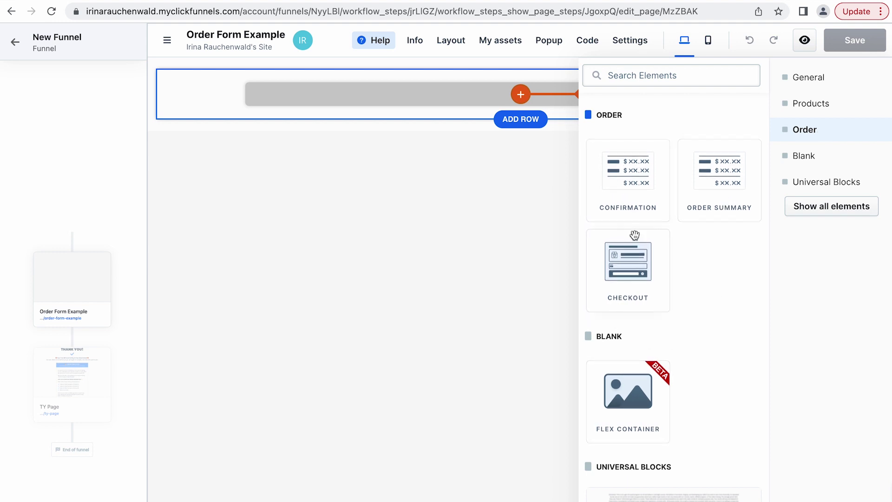
pyautogui.press('super+z')
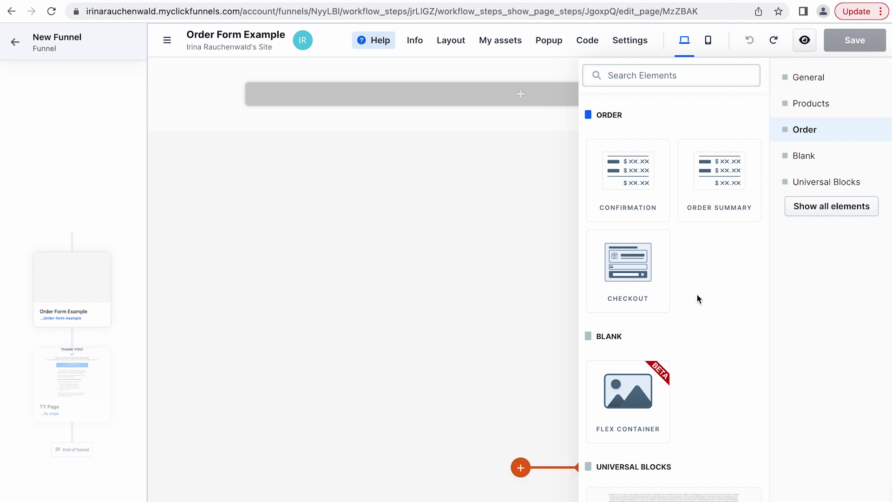
pyautogui.click(634, 274)
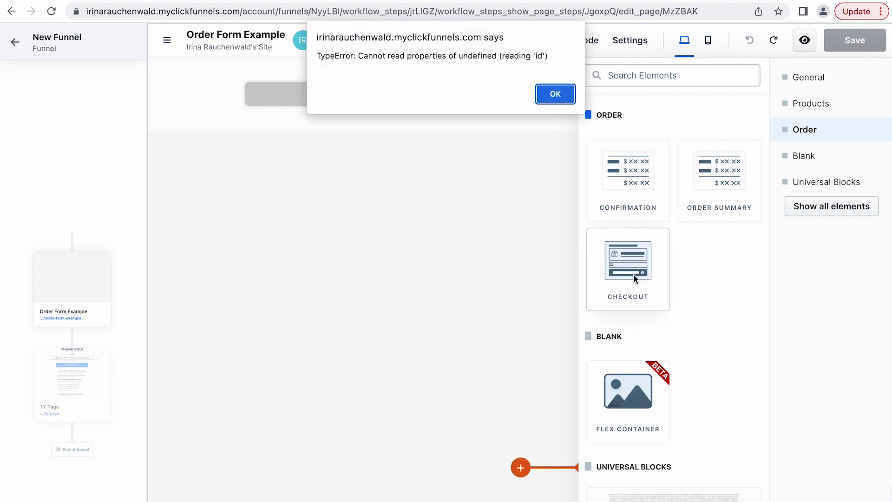
pyautogui.press('Return')
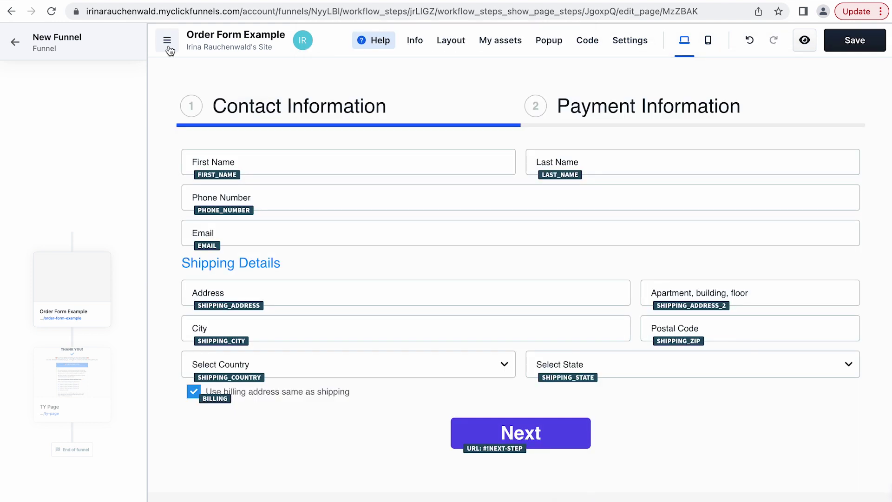
# Check the product list, save Order Form Example, and return to the New Funnel workflow
pyautogui.click(167, 45)
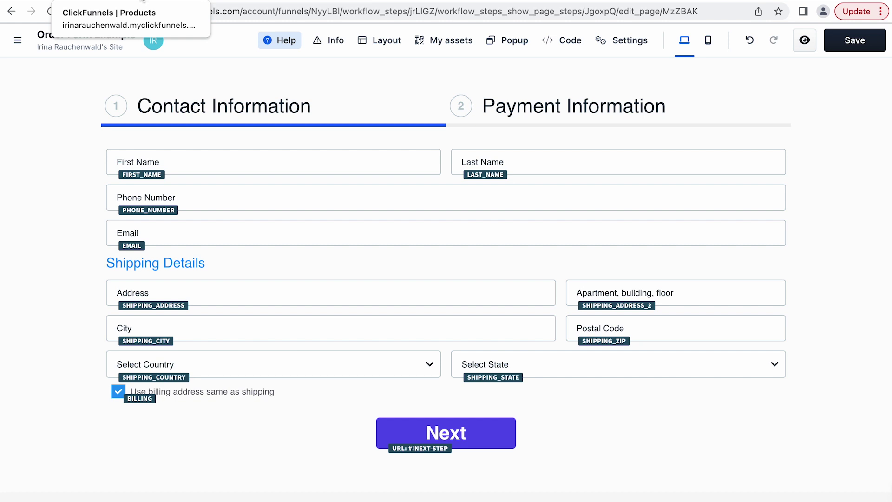
pyautogui.click(130, 2)
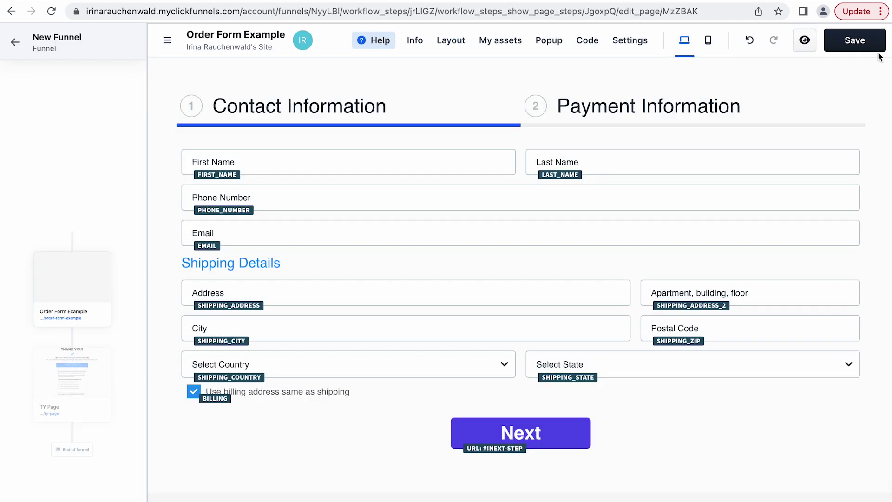
pyautogui.click(858, 39)
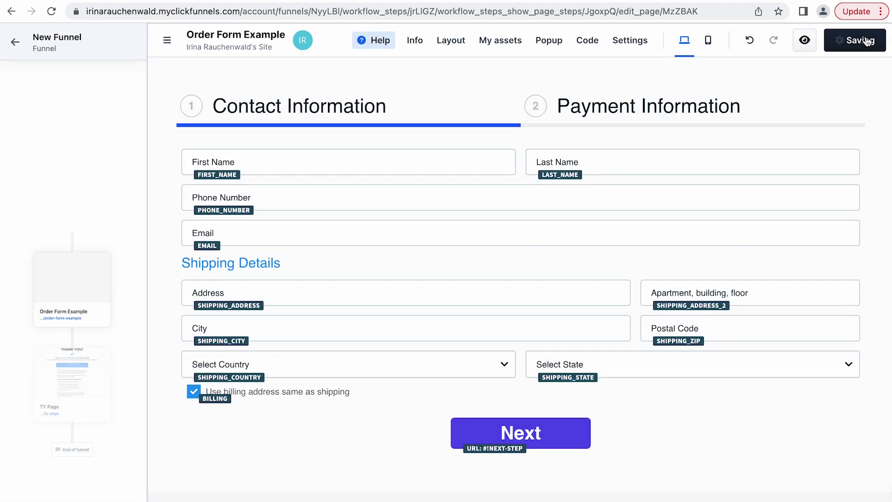
pyautogui.click(17, 44)
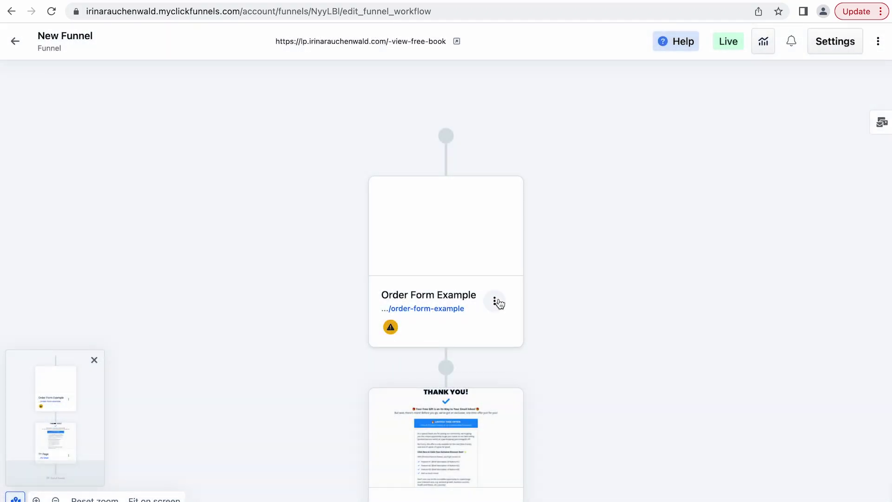
# Attach Order Bump Products #1 ($27.00) and #2 ($37.00) and drag both into the Order bump section
pyautogui.click(495, 301)
pyautogui.click(569, 352)
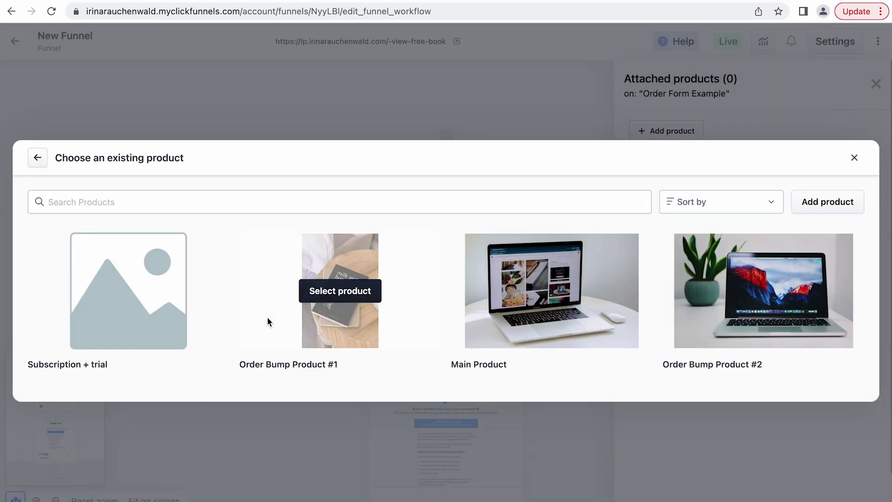
pyautogui.click(343, 289)
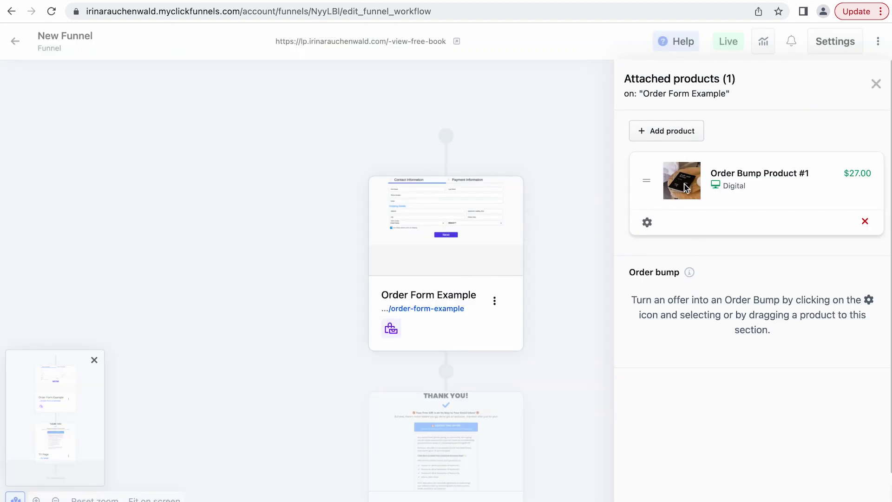
pyautogui.click(656, 134)
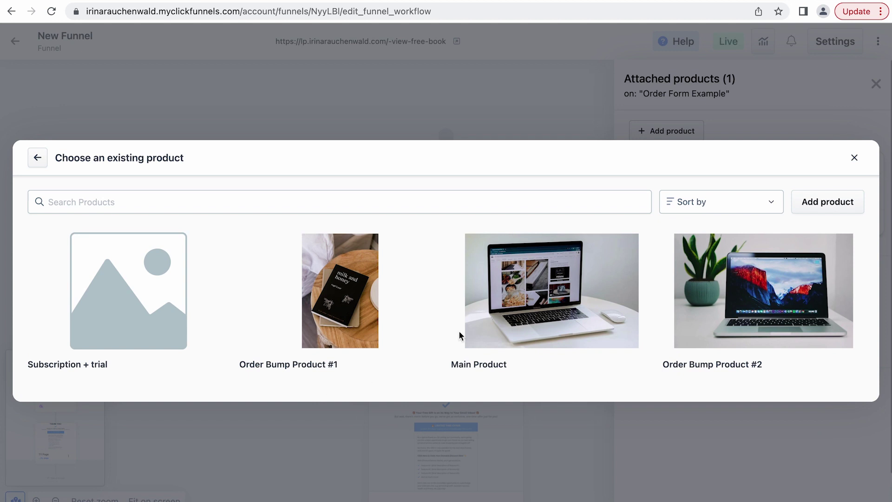
pyautogui.click(751, 283)
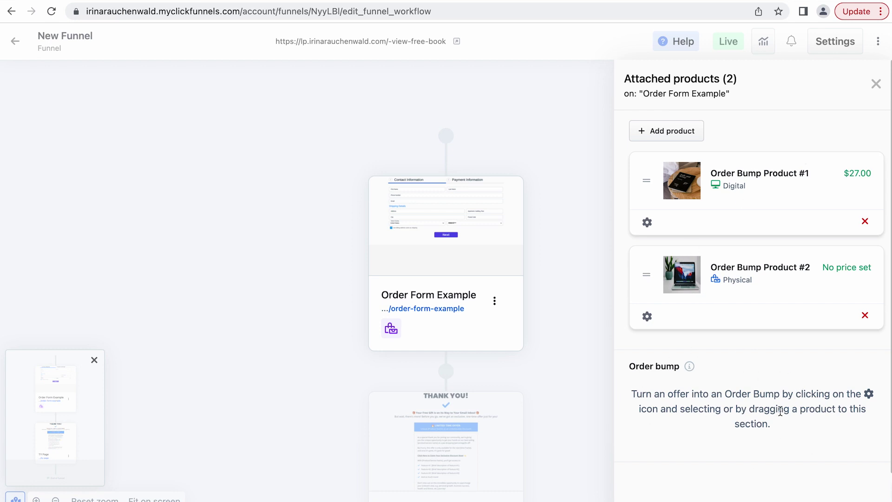
pyautogui.moveTo(646, 272); pyautogui.dragTo(647, 362)
pyautogui.moveTo(649, 180); pyautogui.dragTo(630, 285)
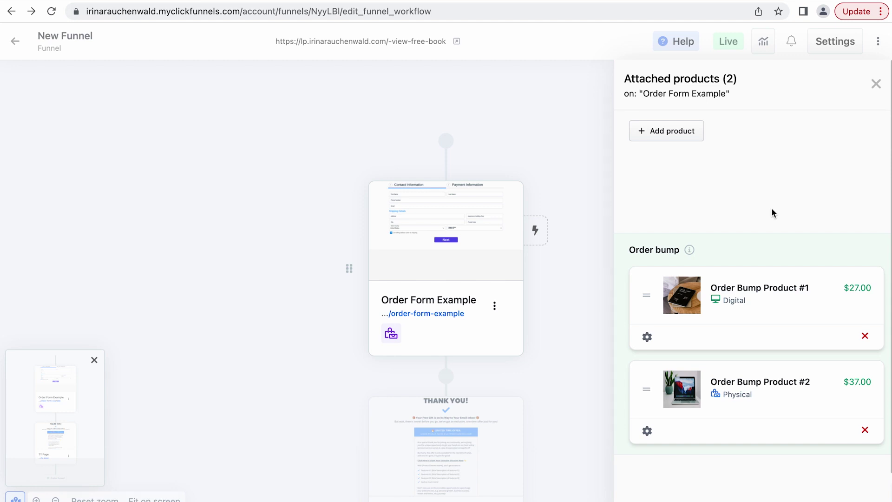
pyautogui.moveTo(480, 229)
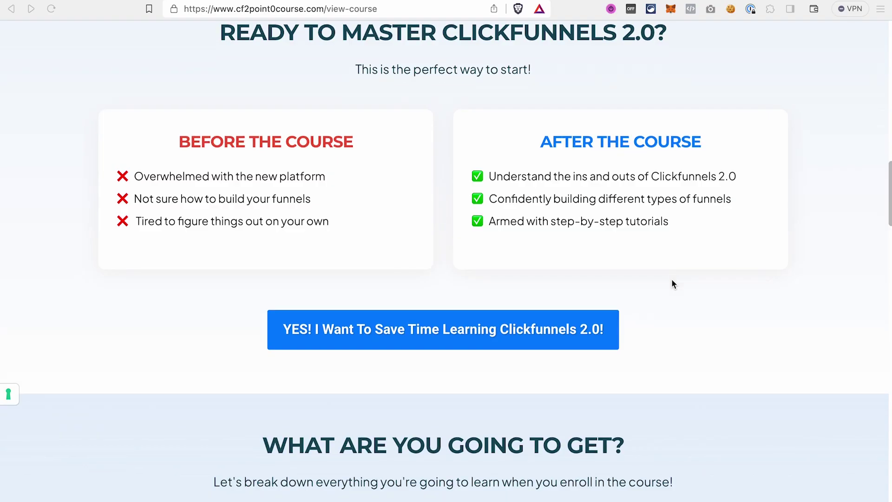
# Browse down the CF2point0Course sales page, then close the Attached products panel
pyautogui.scroll(-4, 672, 283)
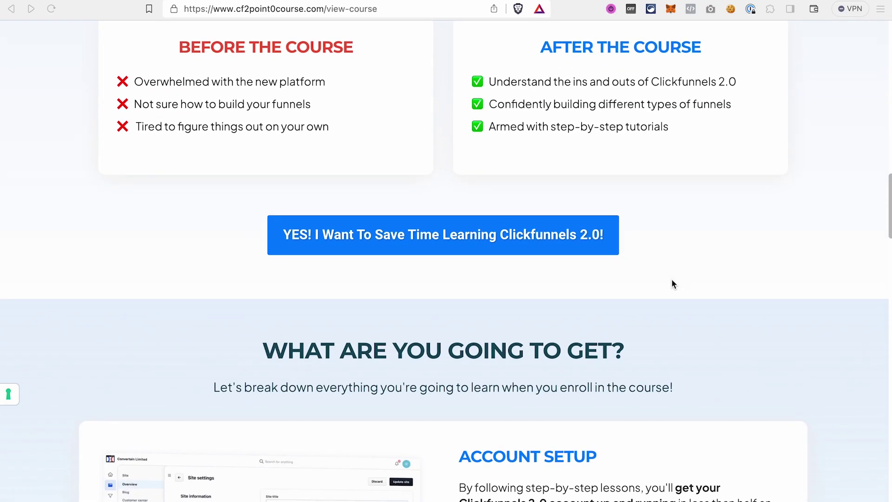
pyautogui.scroll(-5, 672, 283)
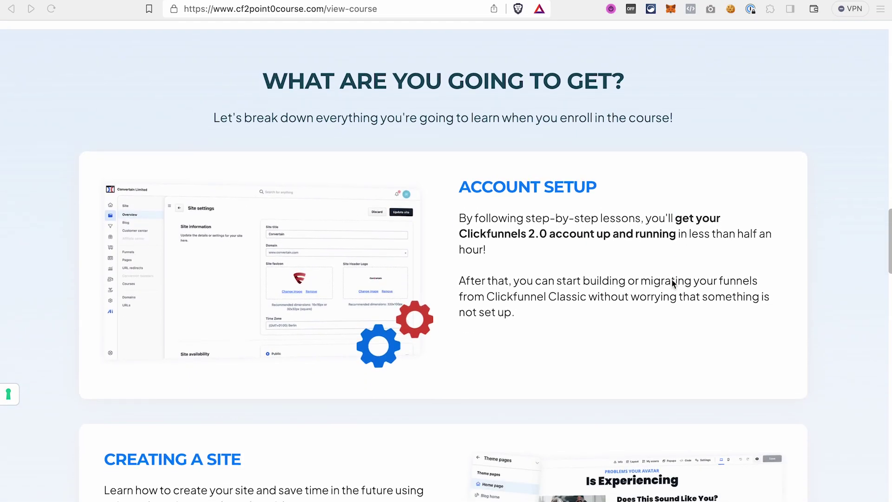
pyautogui.scroll(-2, 672, 283)
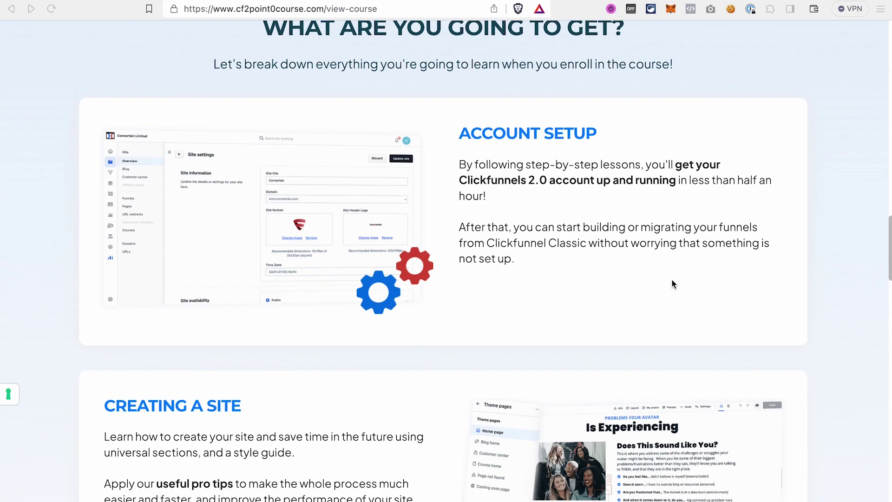
pyautogui.scroll(-2, 672, 283)
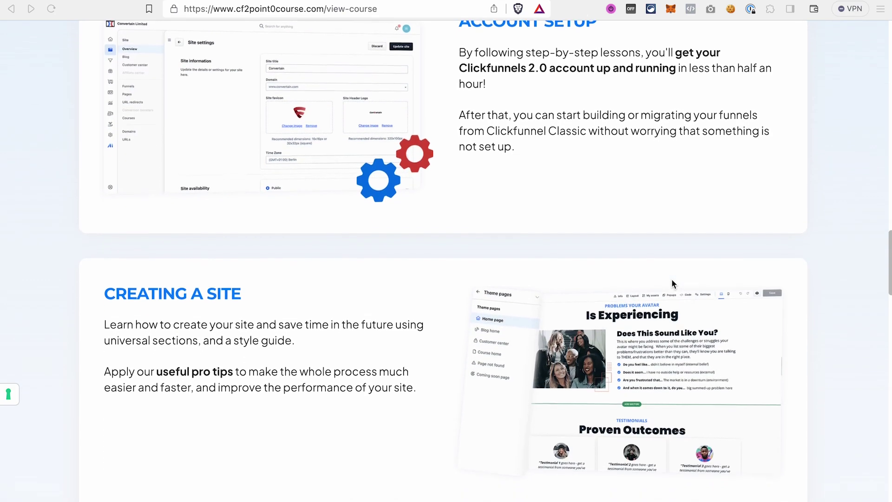
pyautogui.scroll(-3, 672, 283)
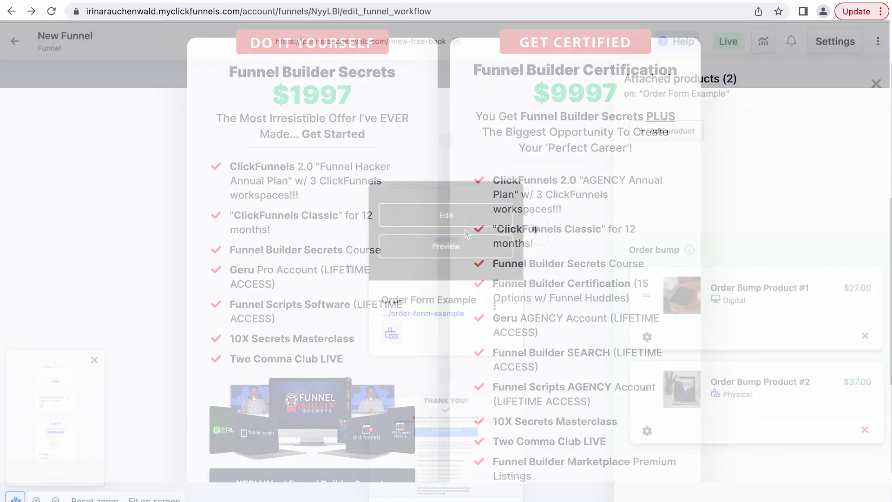
pyautogui.click(877, 84)
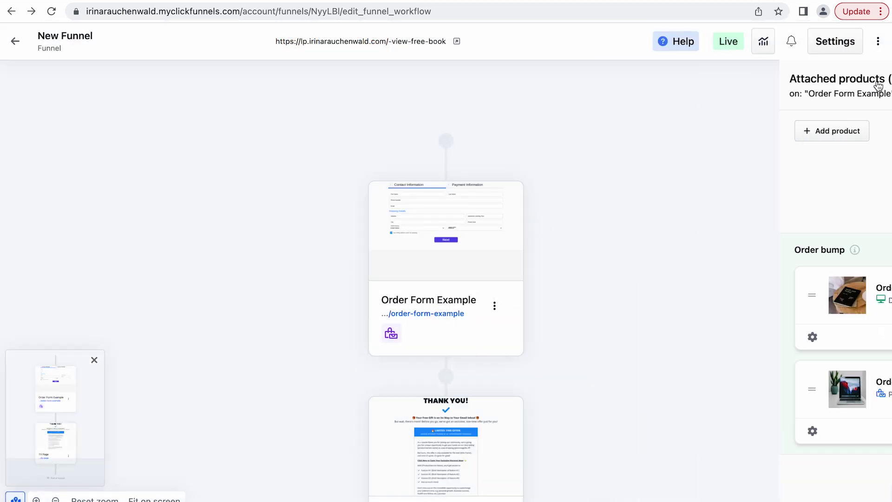
# Open Order Form Example in the editor and select its Checkout element
pyautogui.moveTo(371, 269)
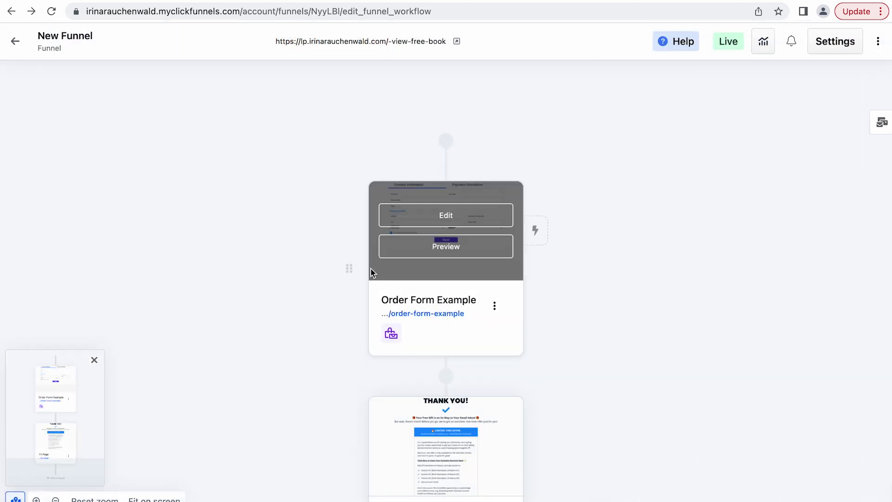
pyautogui.click(463, 218)
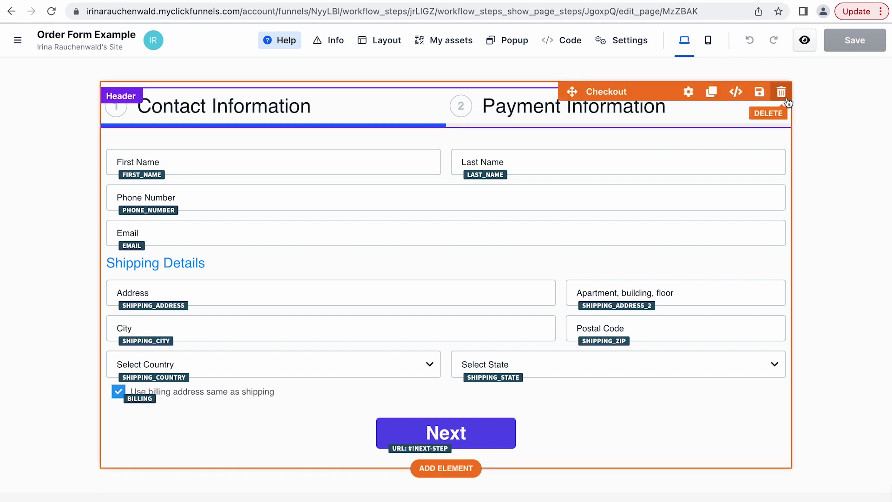
pyautogui.click(689, 93)
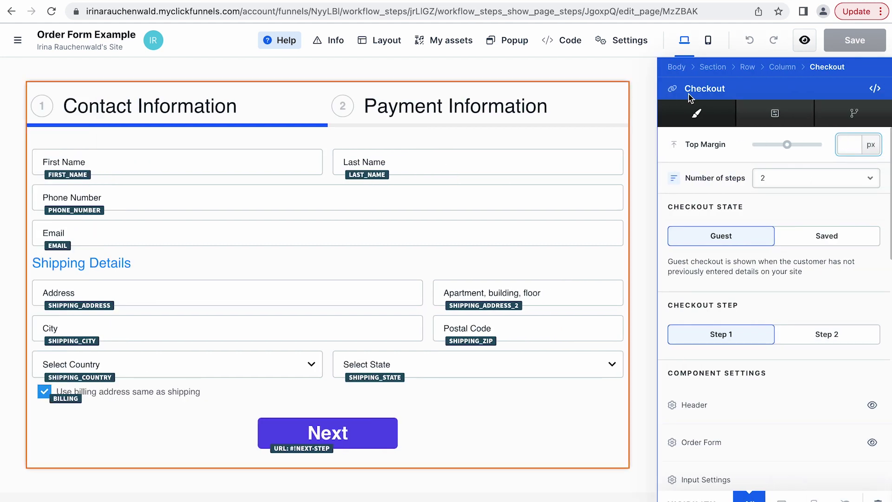
# Reduce the checkout to a single step and look through its settings list
pyautogui.click(768, 178)
pyautogui.click(769, 163)
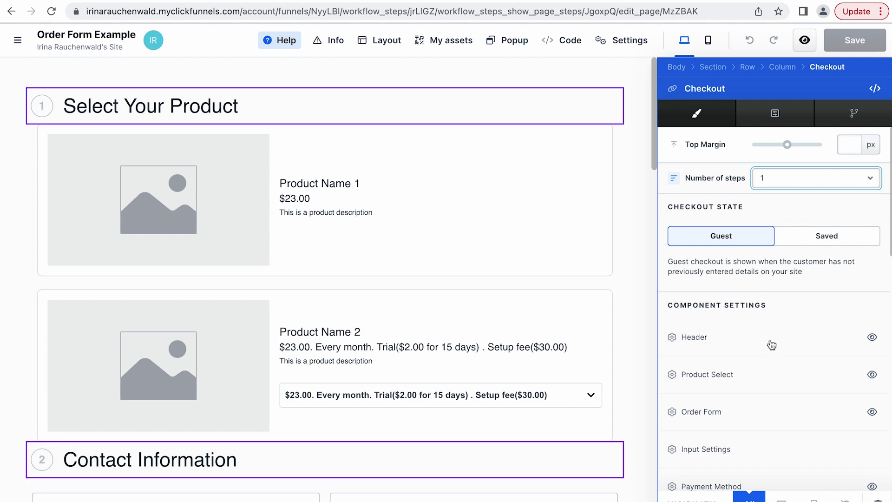
pyautogui.moveTo(791, 419)
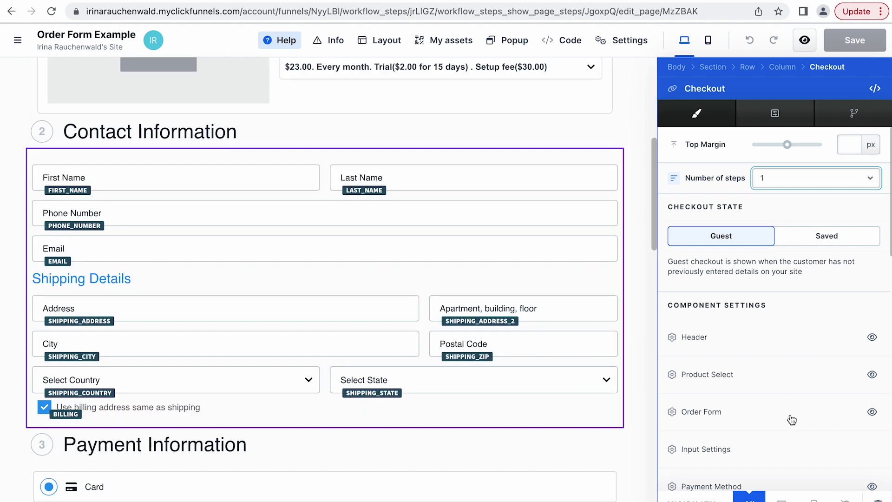
pyautogui.scroll(-3, 792, 419)
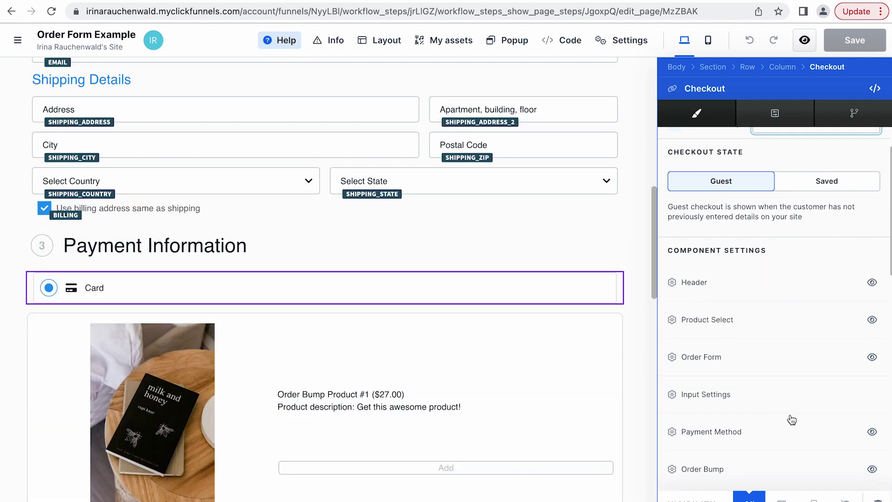
pyautogui.moveTo(690, 393)
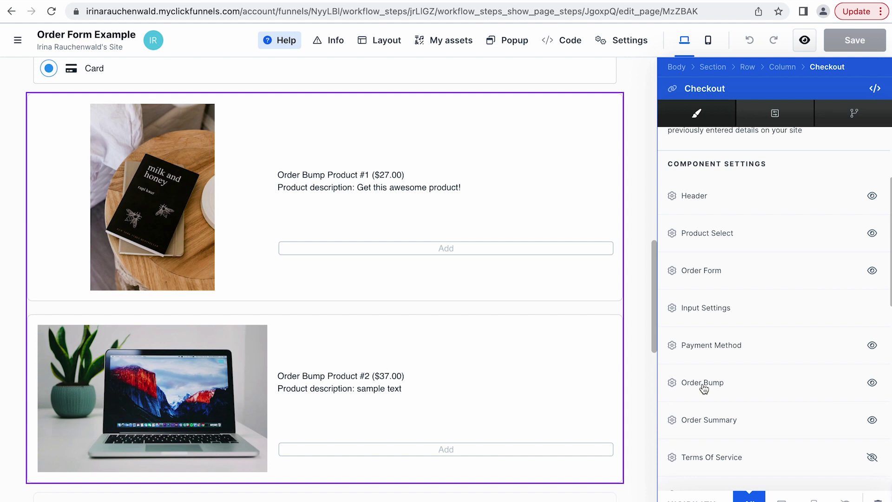
pyautogui.scroll(-2, 704, 388)
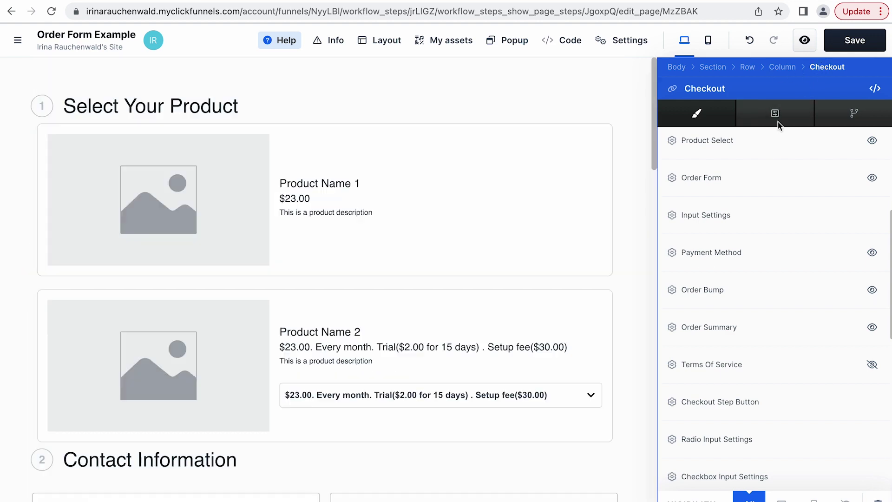
pyautogui.moveTo(715, 319)
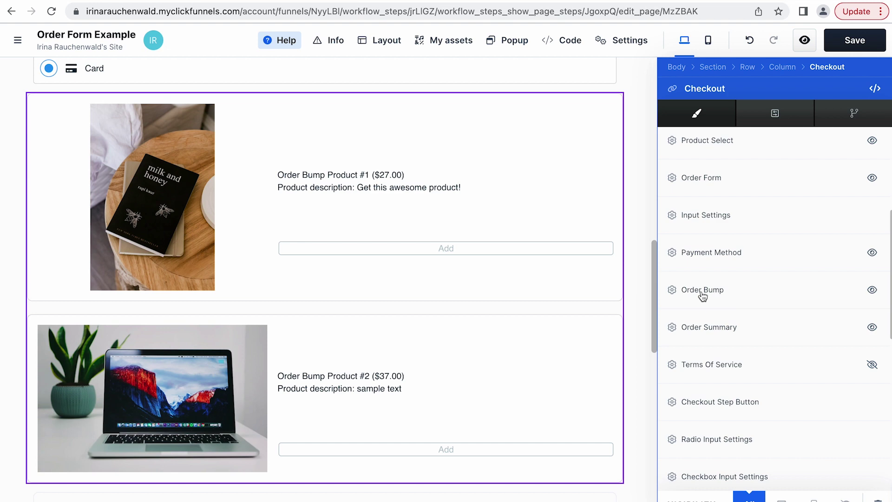
# Hide the Order Summary row from the checkout and reopen the Order Bump settings
pyautogui.click(701, 294)
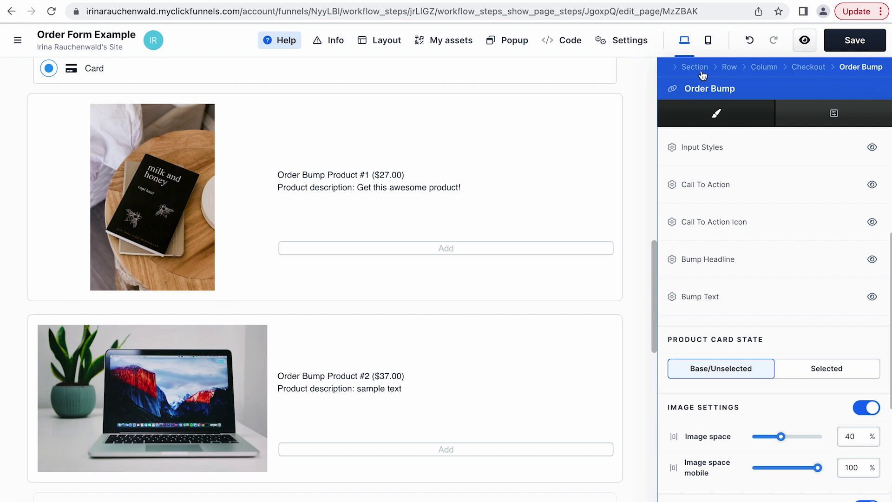
pyautogui.click(807, 70)
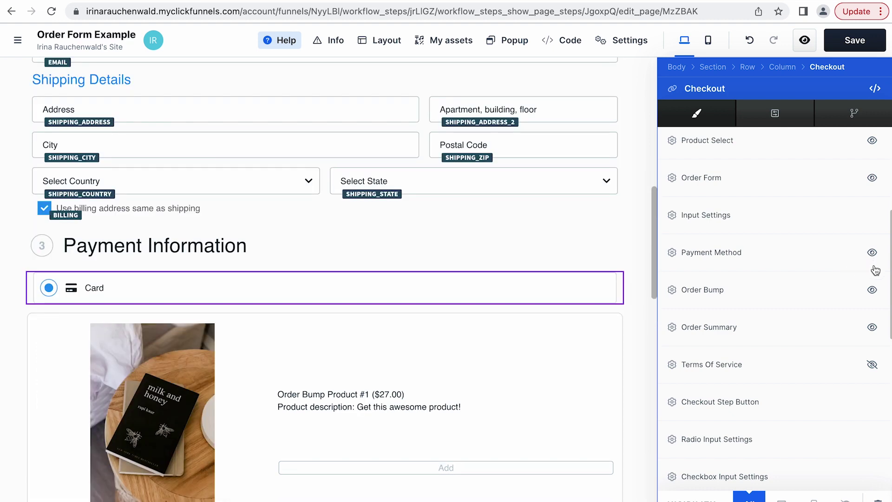
pyautogui.scroll(-1, 870, 256)
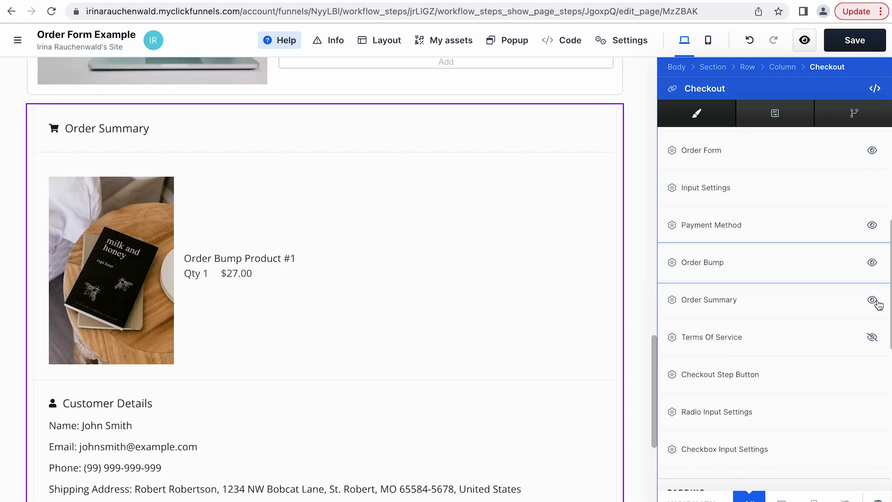
pyautogui.click(871, 301)
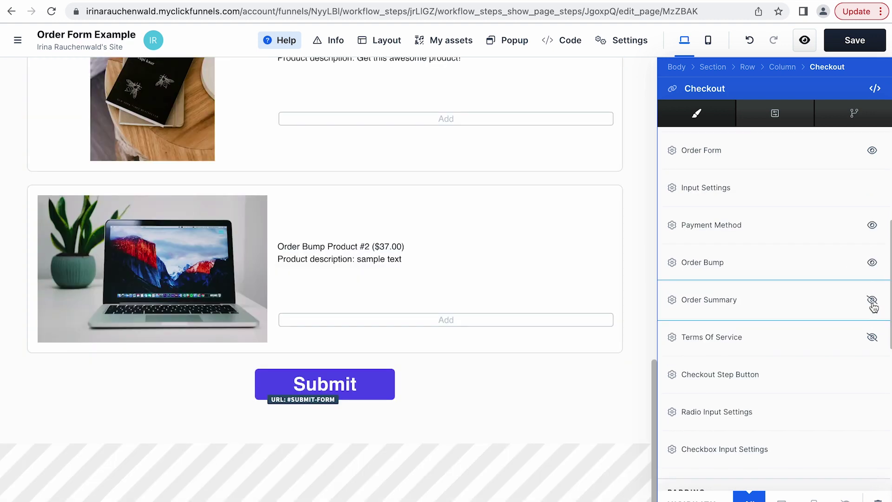
pyautogui.scroll(1, 838, 300)
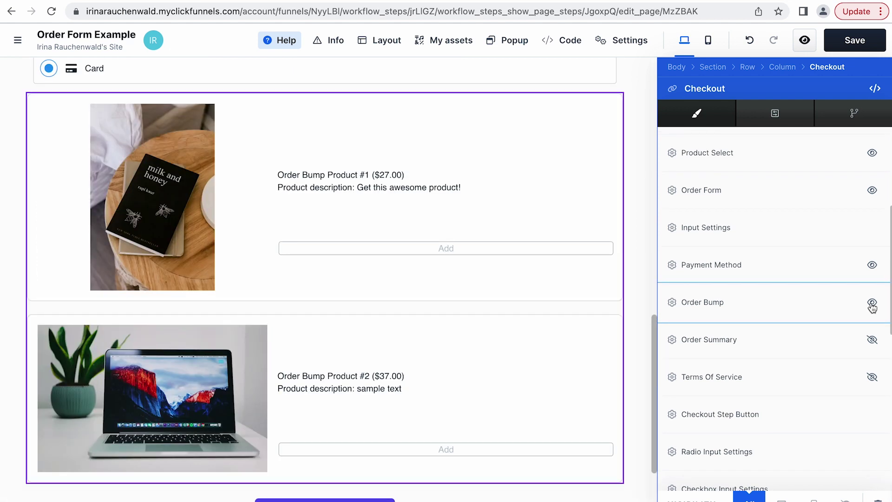
pyautogui.click(709, 307)
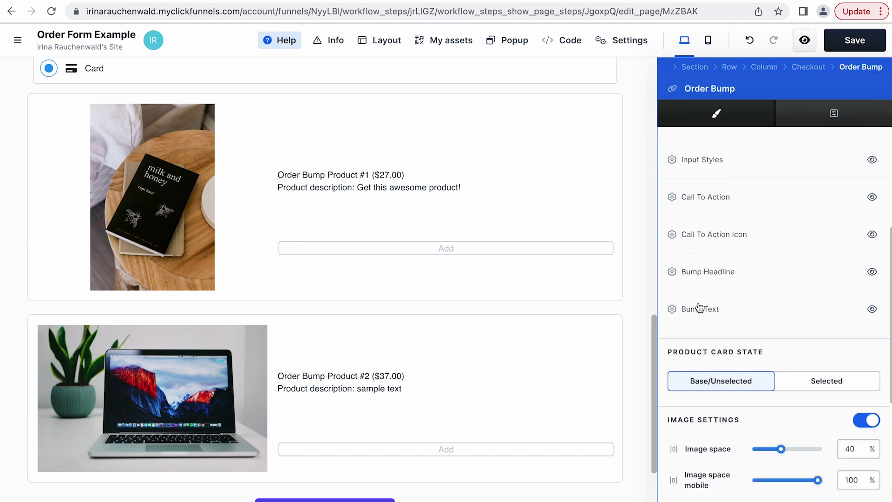
# Give the order bump section a 30 px top margin
pyautogui.scroll(-1, 725, 291)
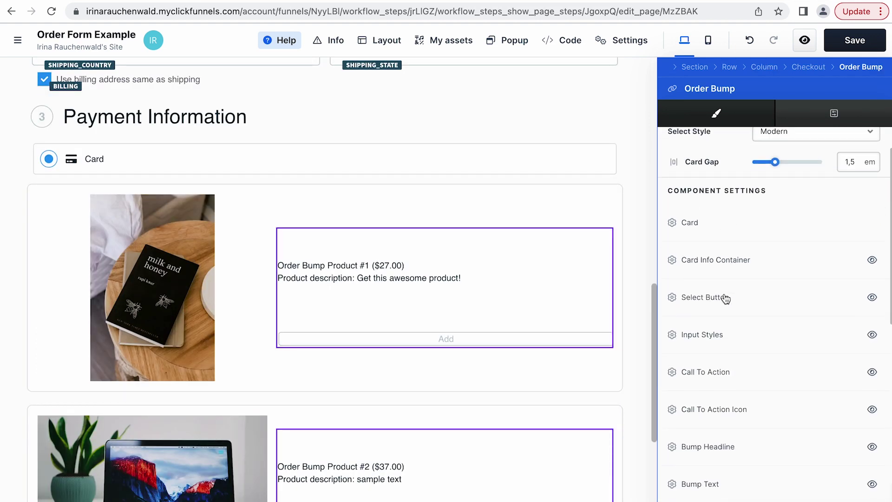
pyautogui.scroll(-8, 726, 298)
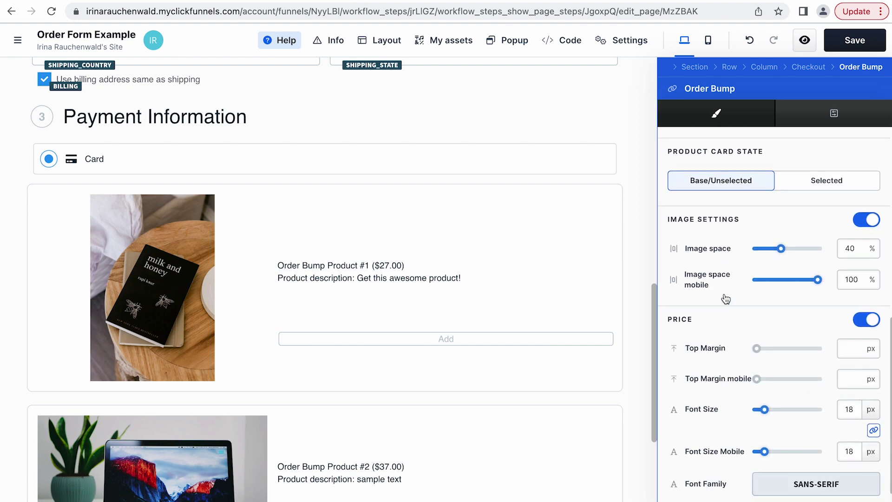
pyautogui.scroll(8, 724, 294)
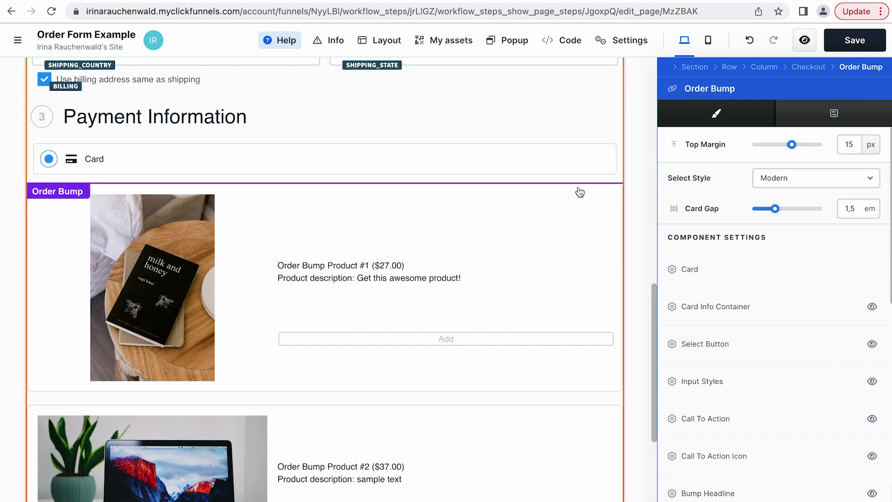
pyautogui.moveTo(791, 145); pyautogui.dragTo(796, 145)
# Try the Card and Classic order bump styles, then settle on Modern
pyautogui.click(783, 180)
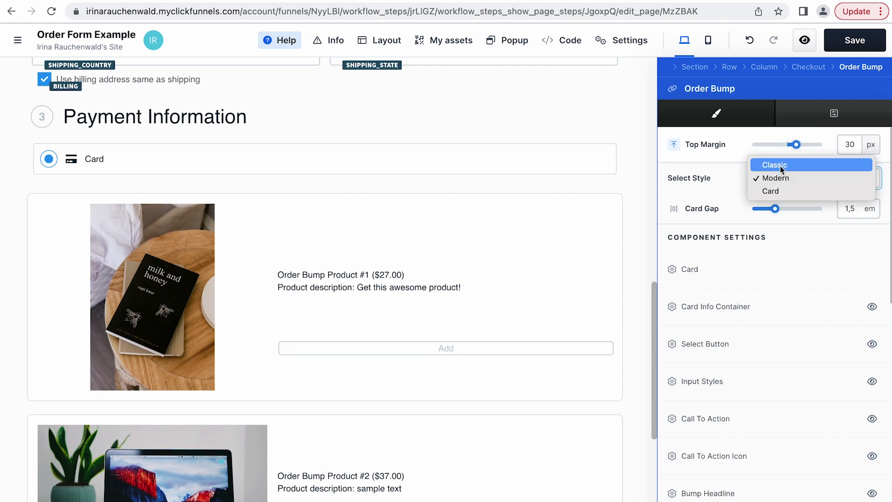
pyautogui.click(774, 190)
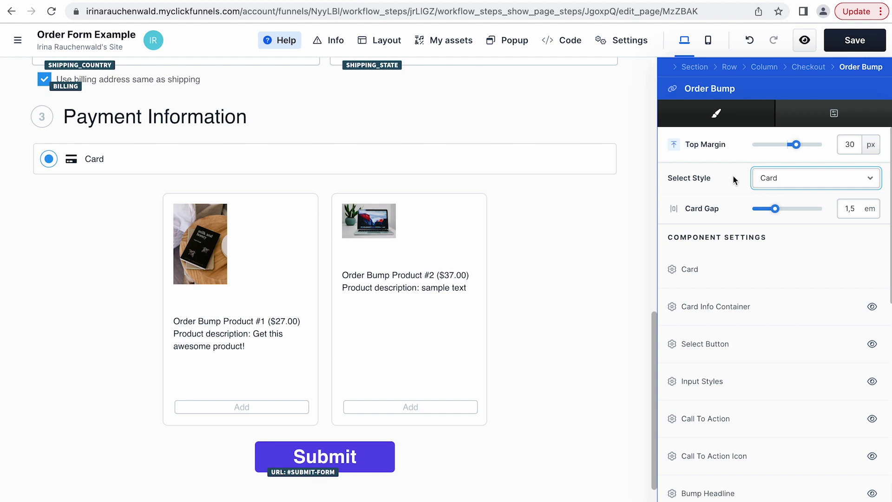
pyautogui.click(766, 185)
pyautogui.click(773, 152)
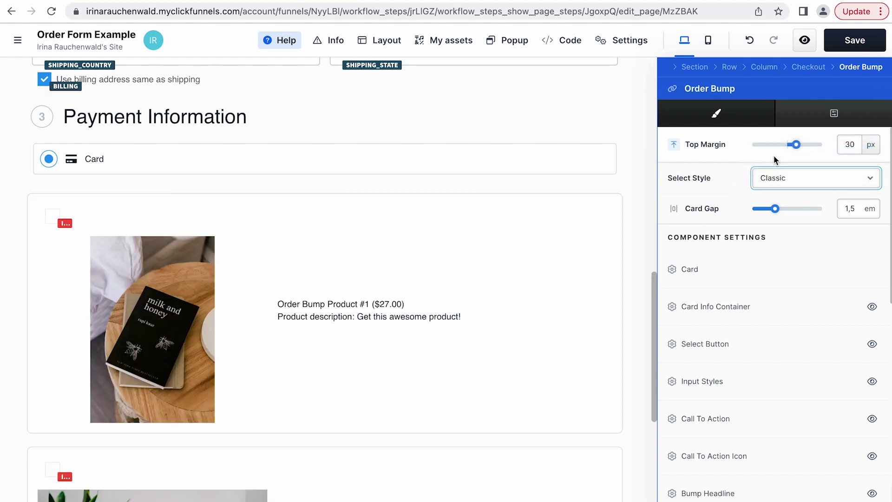
pyautogui.click(770, 188)
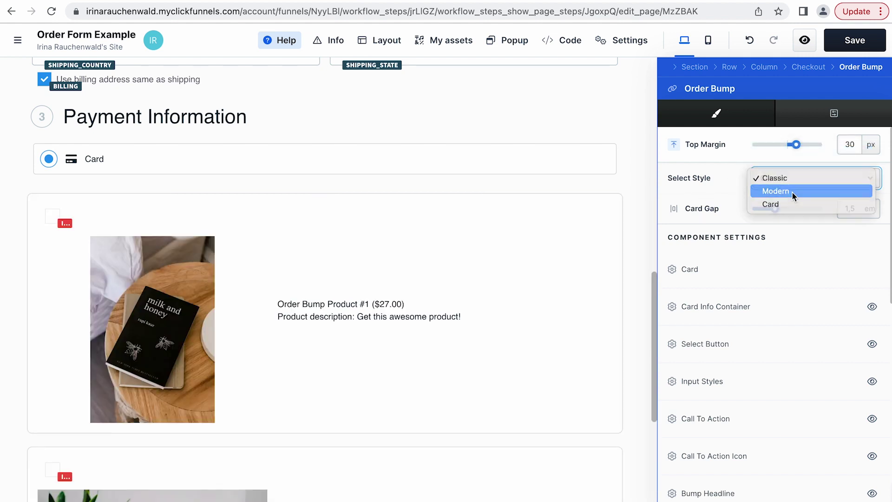
pyautogui.click(792, 194)
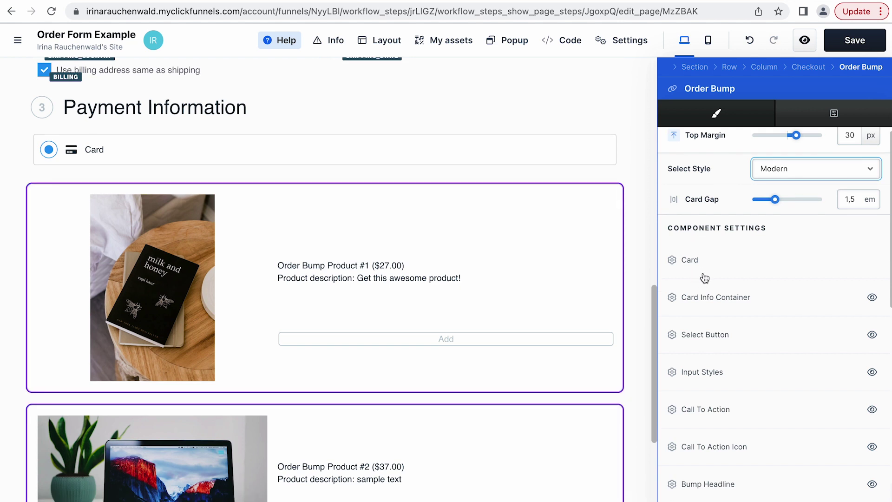
# Look at the individual bump card styling, then go back to the overall Order Bump settings
pyautogui.scroll(-1, 699, 270)
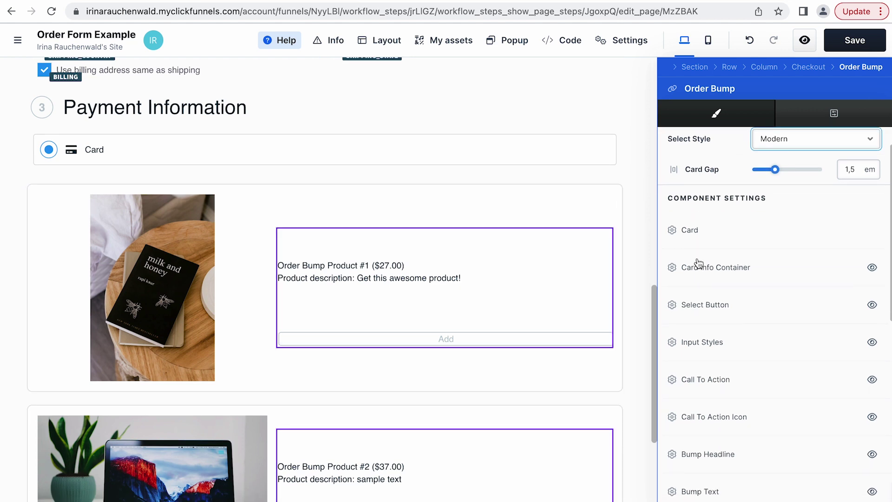
pyautogui.click(690, 233)
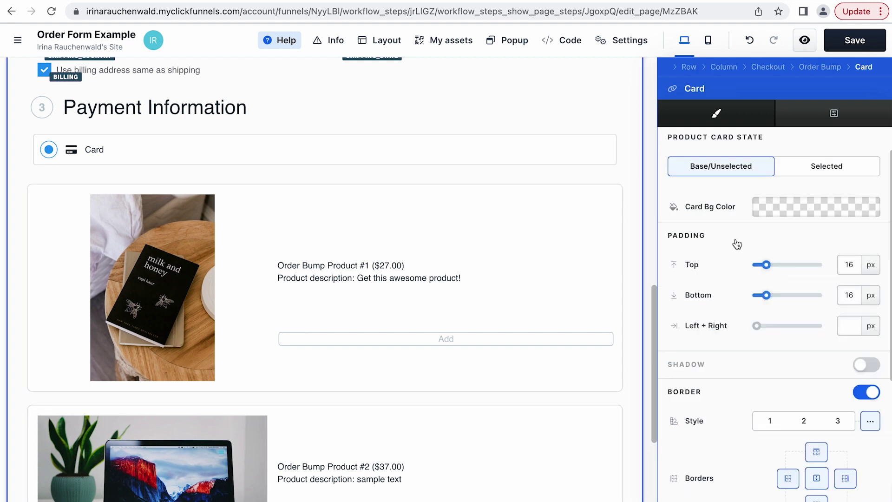
pyautogui.click(816, 70)
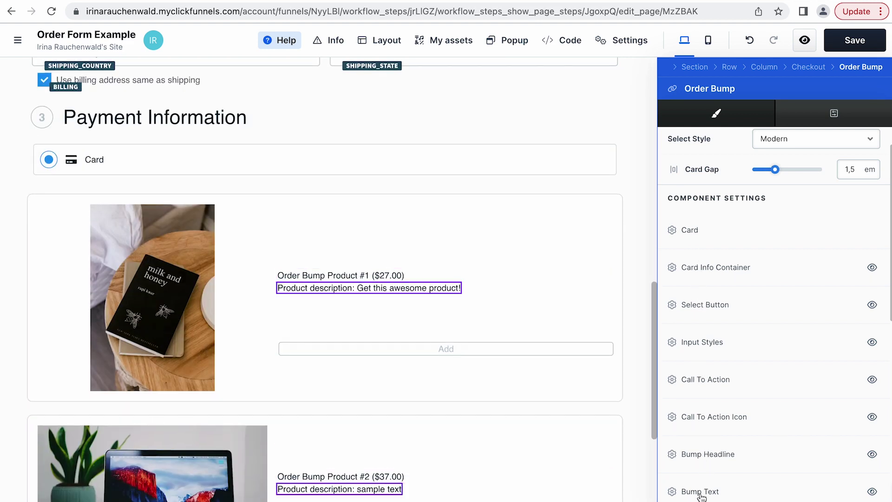
pyautogui.scroll(-5, 715, 418)
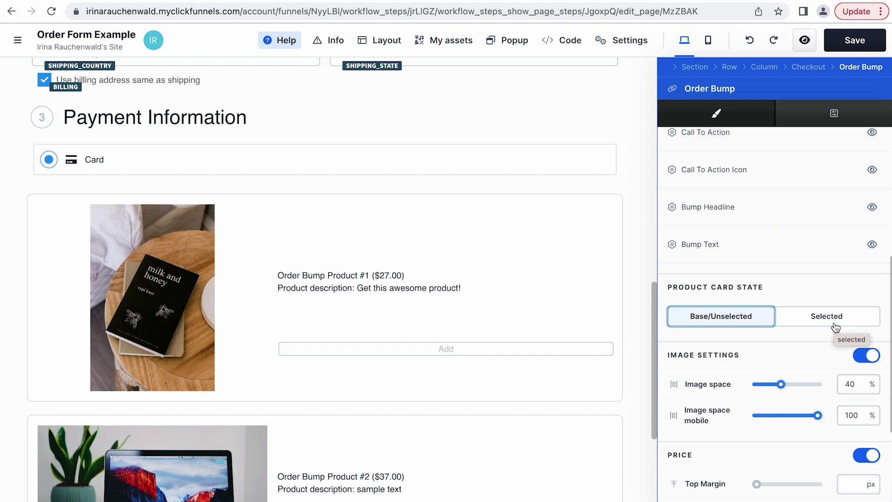
# Preview the bumps in Selected state reading Added and set the price font size to 18 px
pyautogui.click(808, 320)
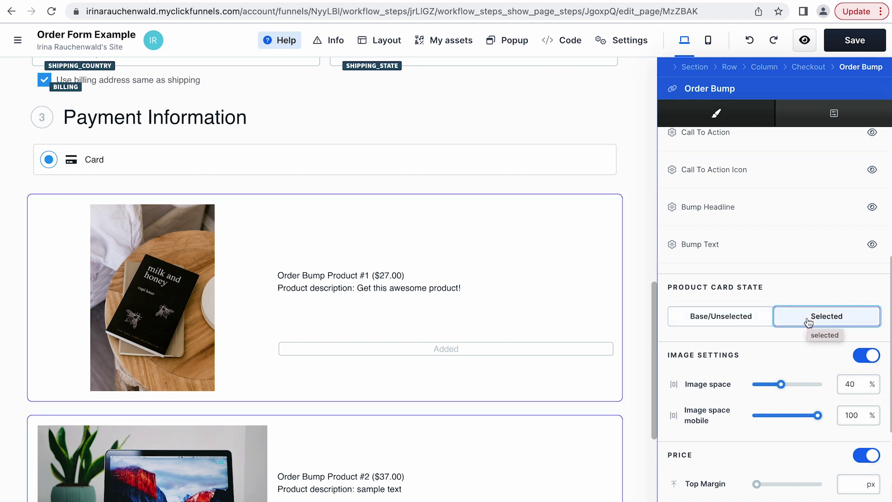
pyautogui.scroll(-2, 807, 348)
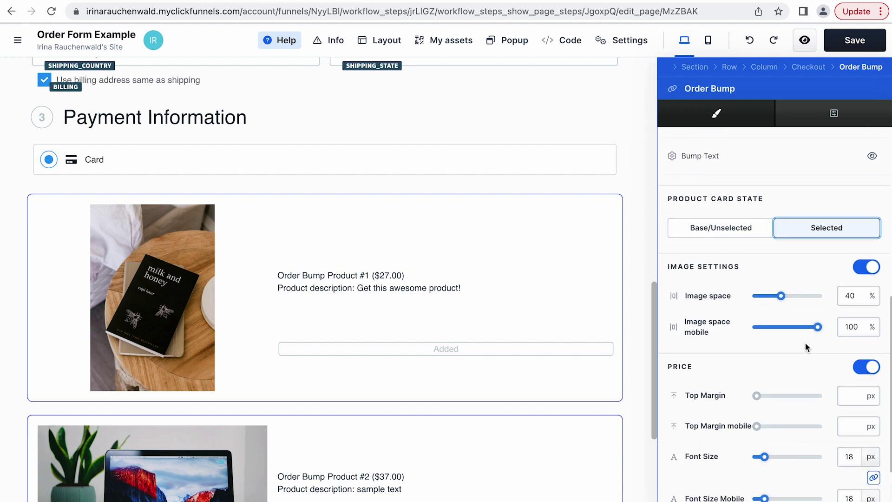
pyautogui.scroll(1, 806, 344)
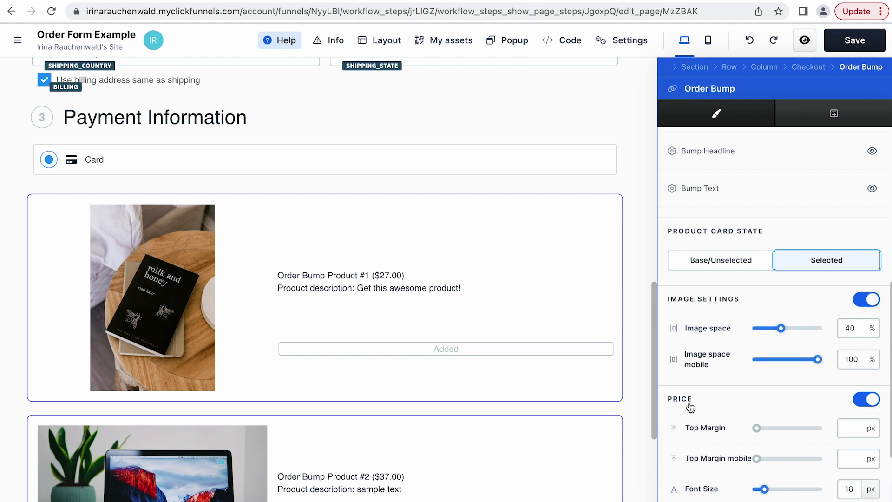
pyautogui.scroll(-4, 799, 385)
pyautogui.click(764, 360)
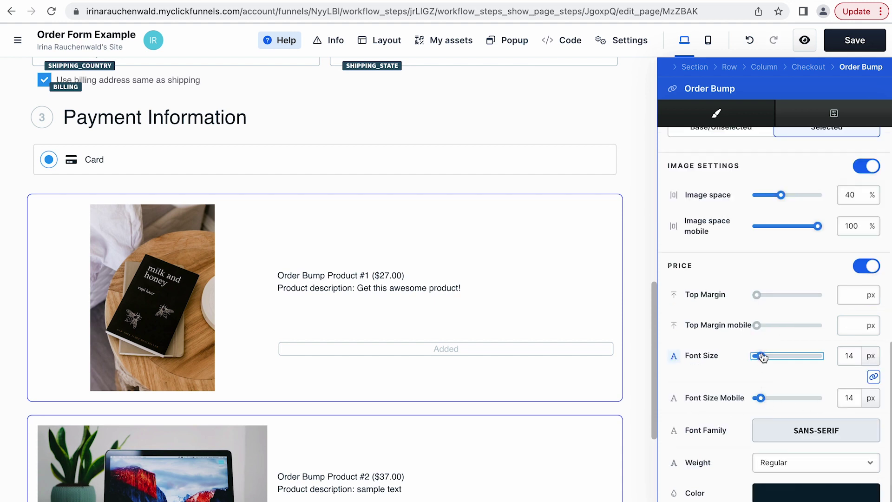
pyautogui.click(760, 356)
pyautogui.moveTo(762, 357); pyautogui.dragTo(765, 357)
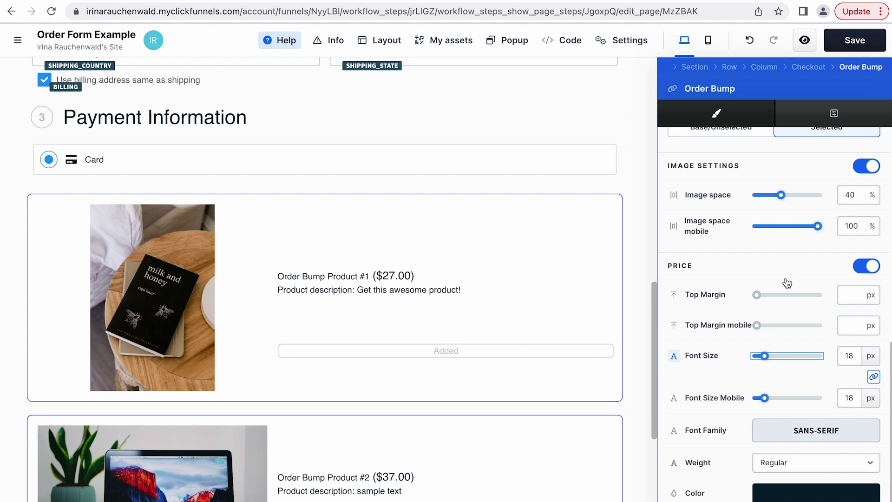
pyautogui.scroll(2, 787, 283)
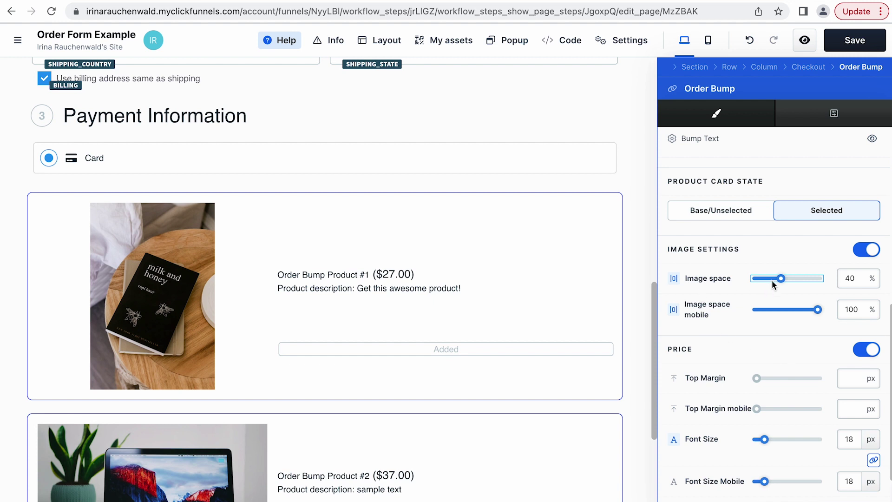
# Shrink the order bump images to 72% image space on mobile
pyautogui.moveTo(783, 283); pyautogui.dragTo(769, 281)
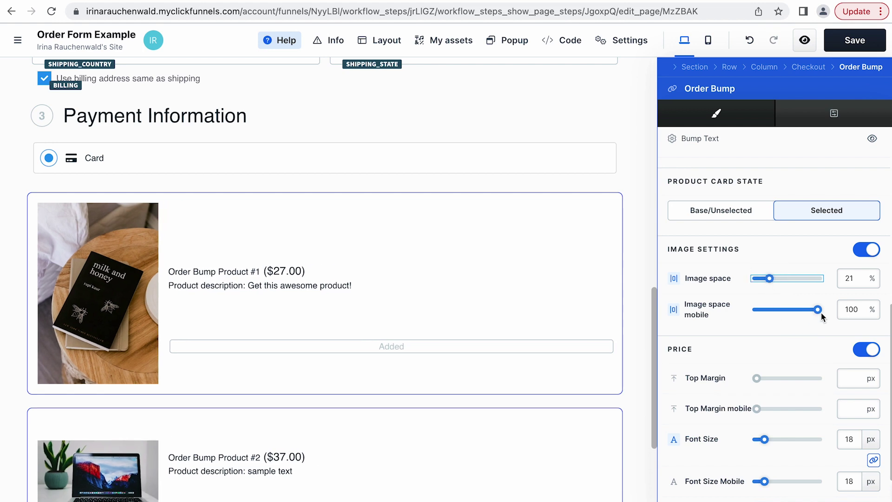
pyautogui.moveTo(820, 312); pyautogui.dragTo(804, 313)
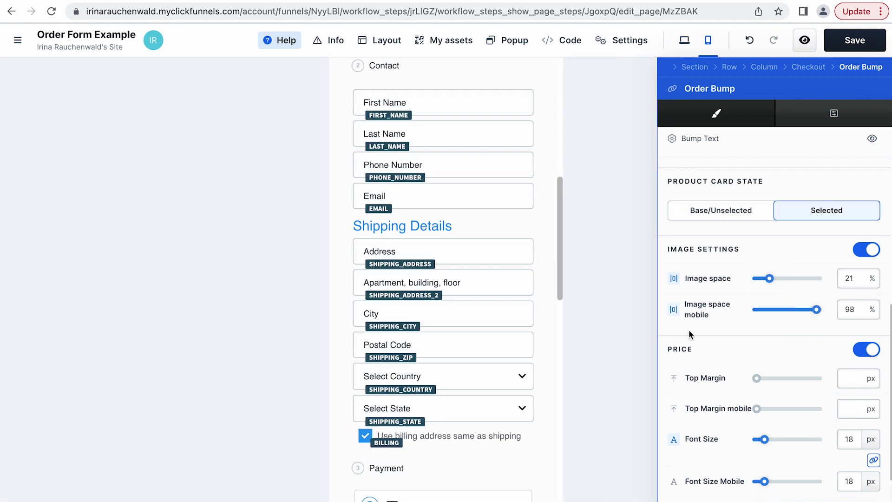
pyautogui.scroll(-15, 493, 358)
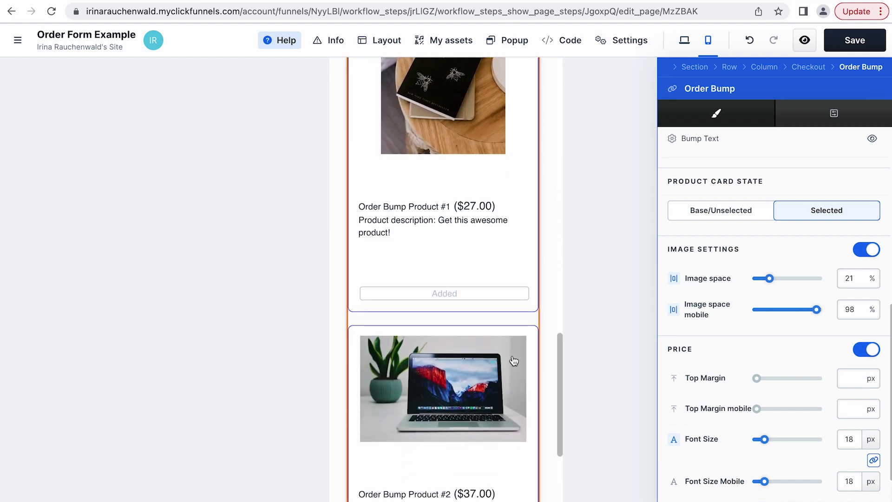
pyautogui.moveTo(818, 311); pyautogui.dragTo(801, 309)
# Switch back to the desktop layout and open the bump's Add button settings
pyautogui.click(686, 44)
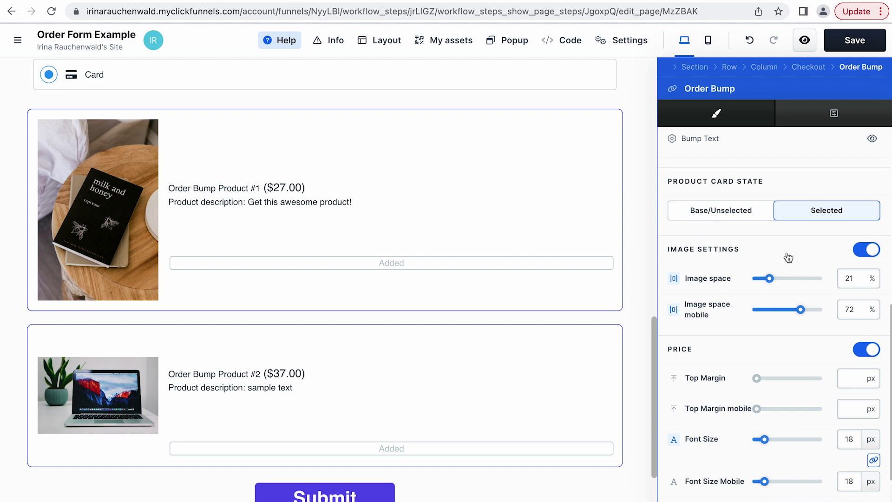
pyautogui.scroll(6, 788, 258)
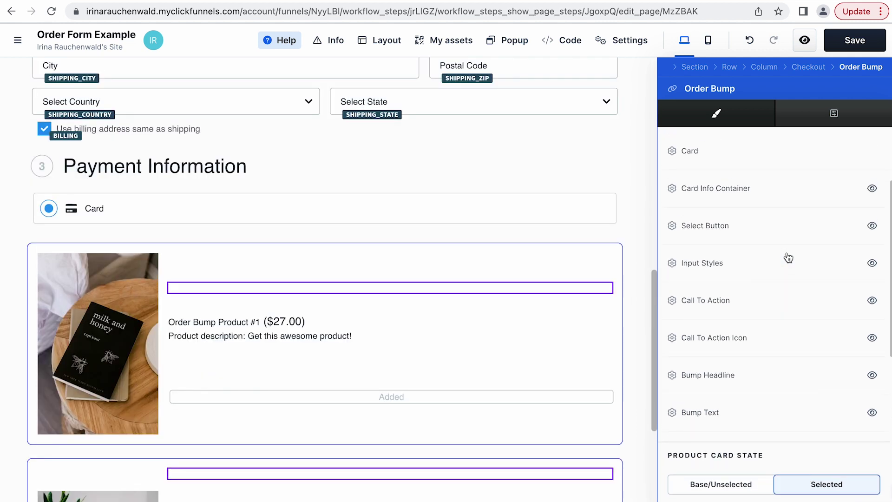
pyautogui.scroll(1, 788, 258)
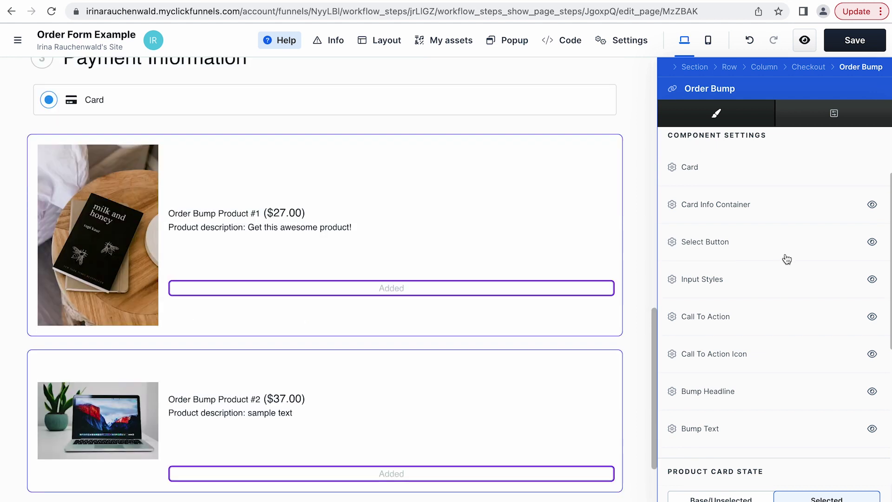
pyautogui.scroll(3, 771, 269)
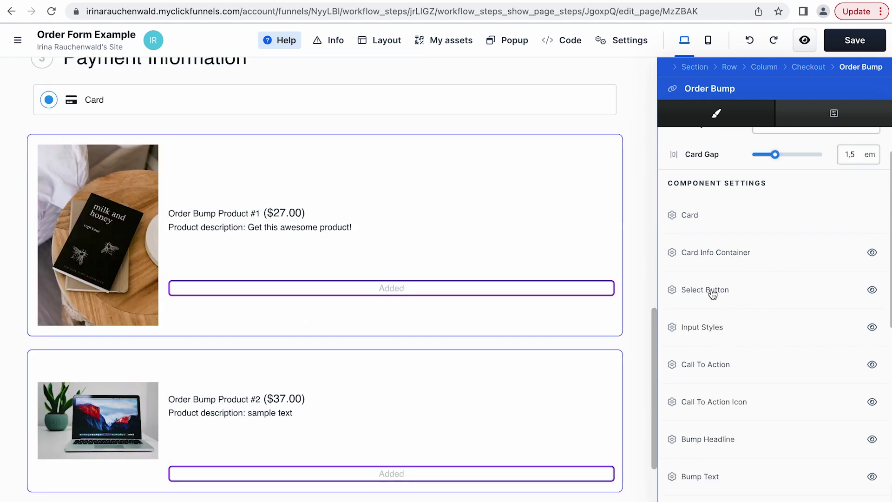
pyautogui.click(712, 291)
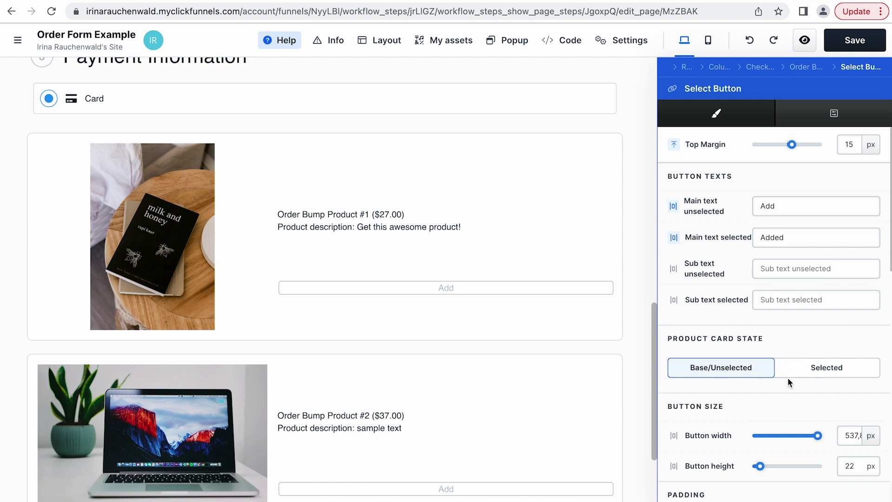
# Narrow the selected-state Added button on the order bumps to about 400 px wide
pyautogui.click(805, 367)
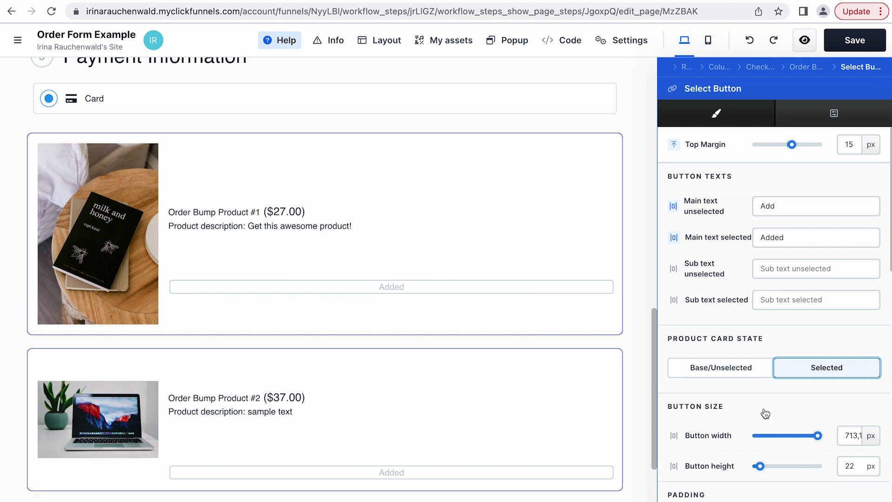
pyautogui.scroll(-4, 765, 413)
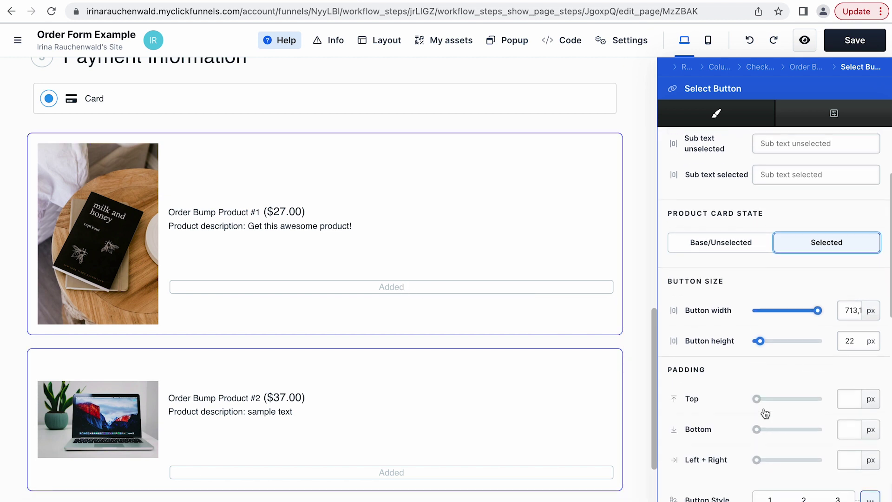
pyautogui.moveTo(816, 244); pyautogui.dragTo(822, 247)
pyautogui.scroll(-4, 818, 373)
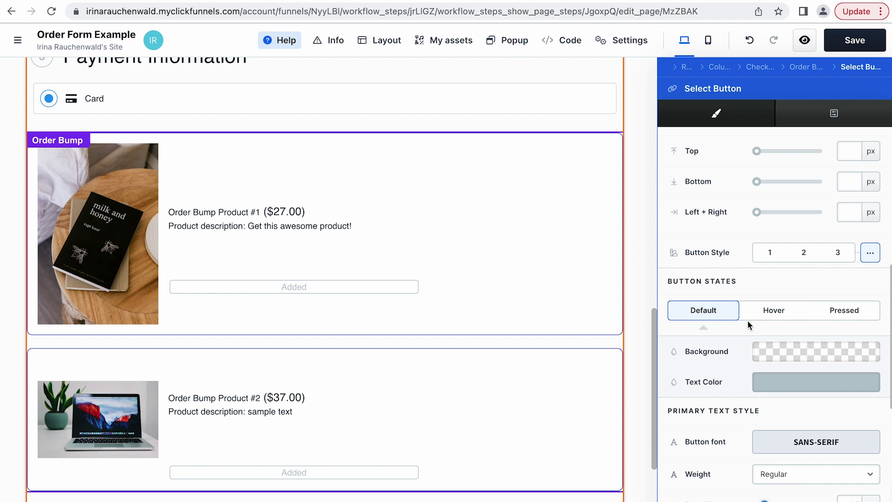
# Set the Added button background to blue, hex 31a8e5
pyautogui.click(793, 357)
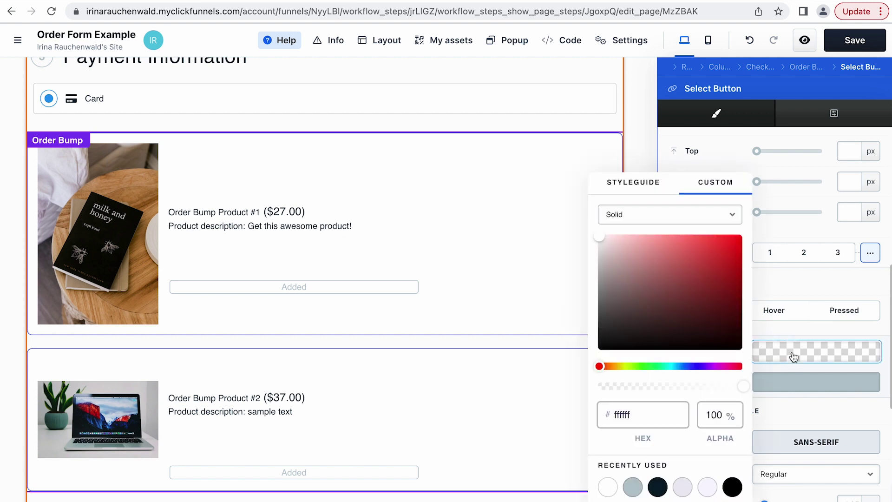
pyautogui.click(679, 366)
pyautogui.moveTo(710, 276); pyautogui.dragTo(711, 246)
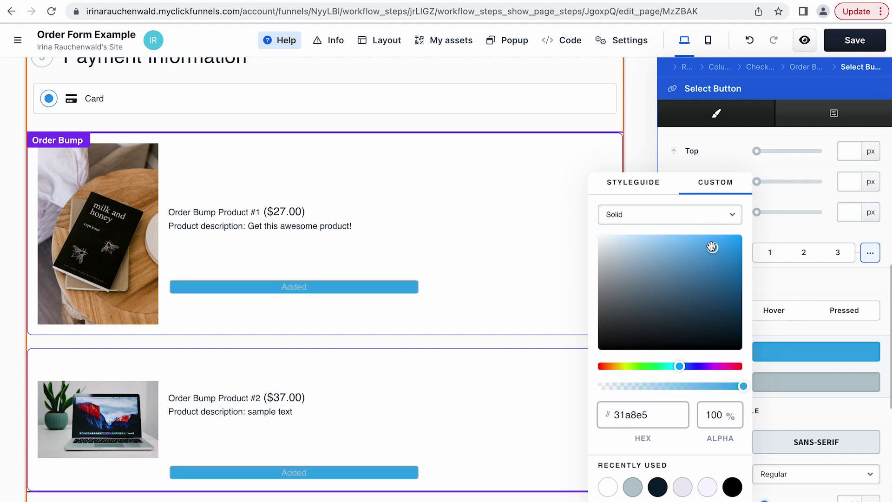
pyautogui.click(789, 281)
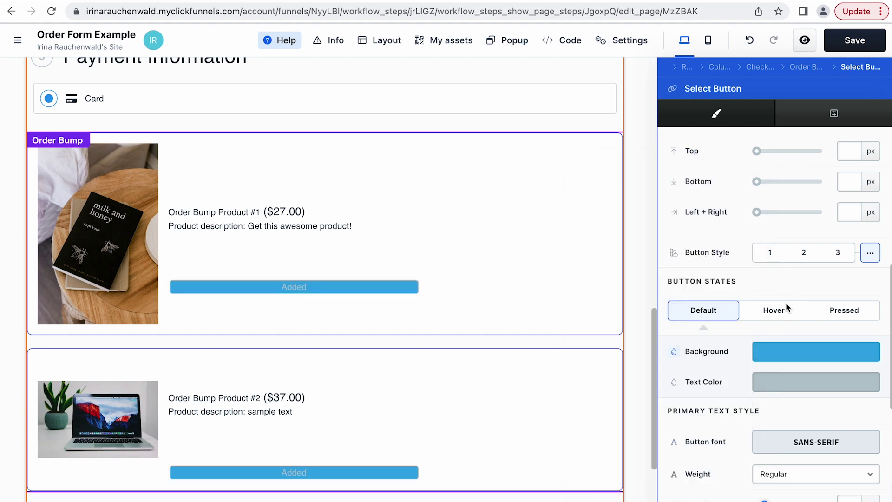
# Make the Added button text white, replacing the navy tried first
pyautogui.click(794, 392)
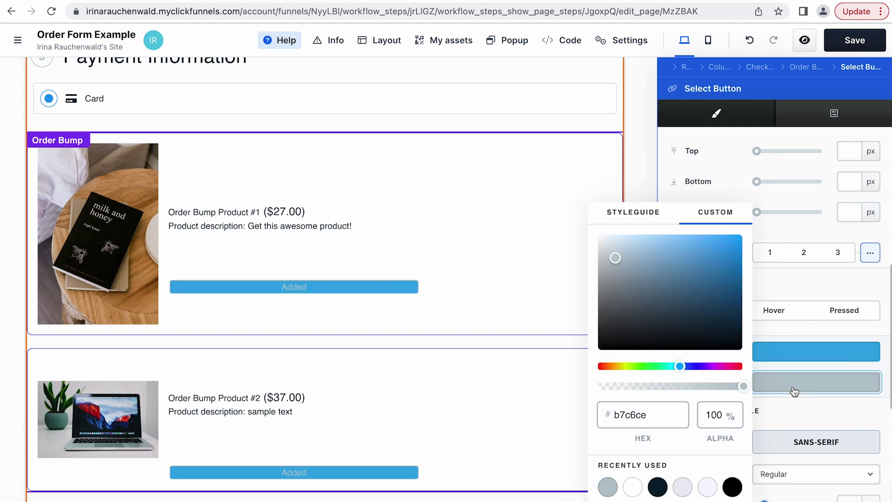
pyautogui.click(657, 486)
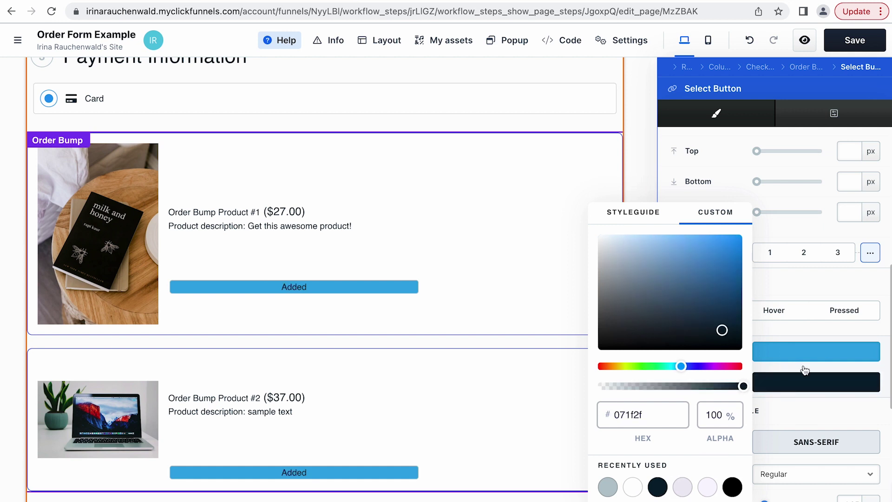
pyautogui.click(811, 281)
pyautogui.click(794, 391)
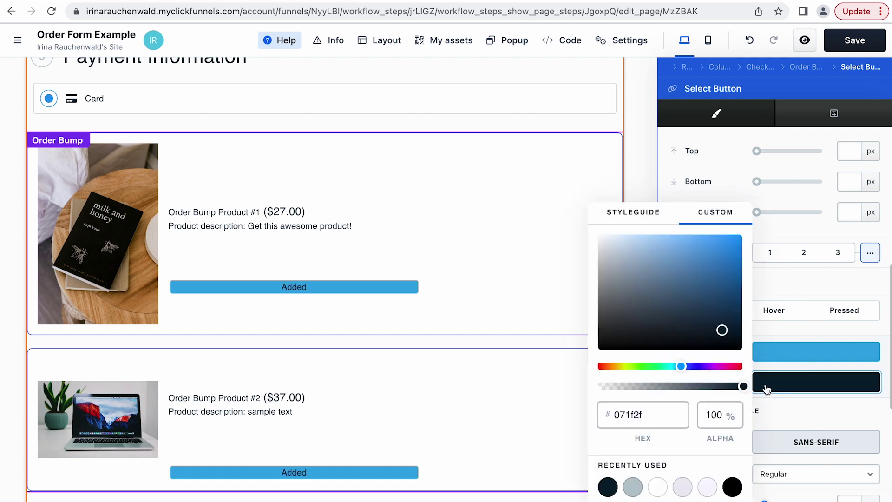
pyautogui.click(655, 486)
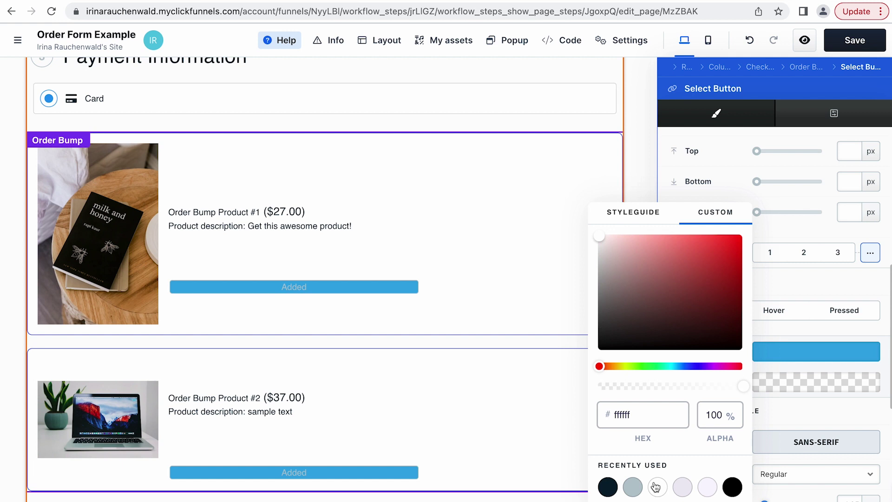
pyautogui.click(565, 205)
pyautogui.scroll(-6, 725, 227)
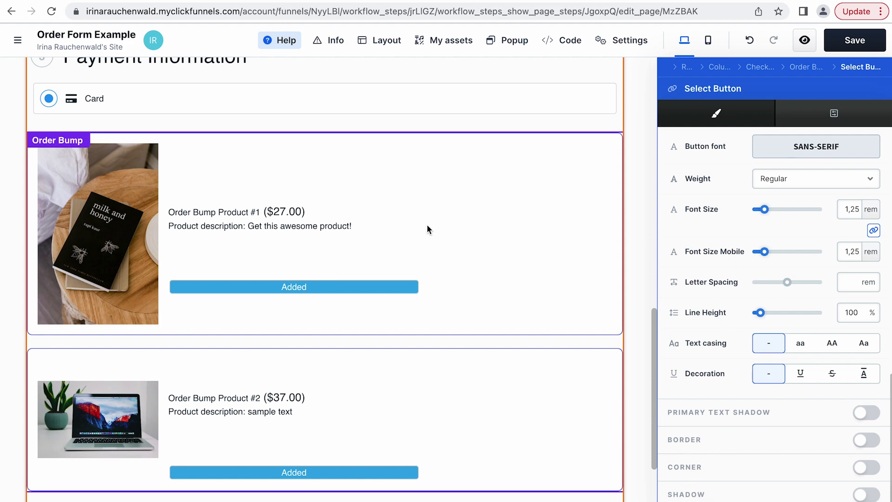
# Enlarge the Bump Headline font size from 18 to 20 px on the order bumps
pyautogui.click(323, 205)
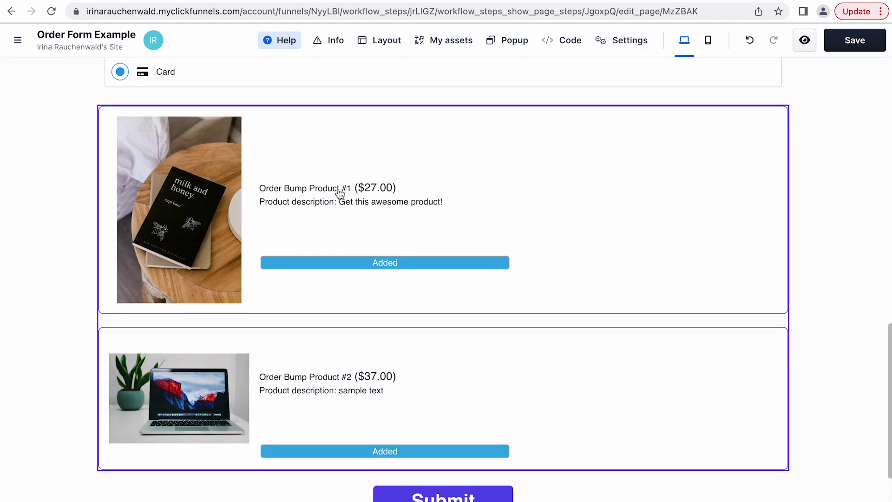
pyautogui.click(358, 192)
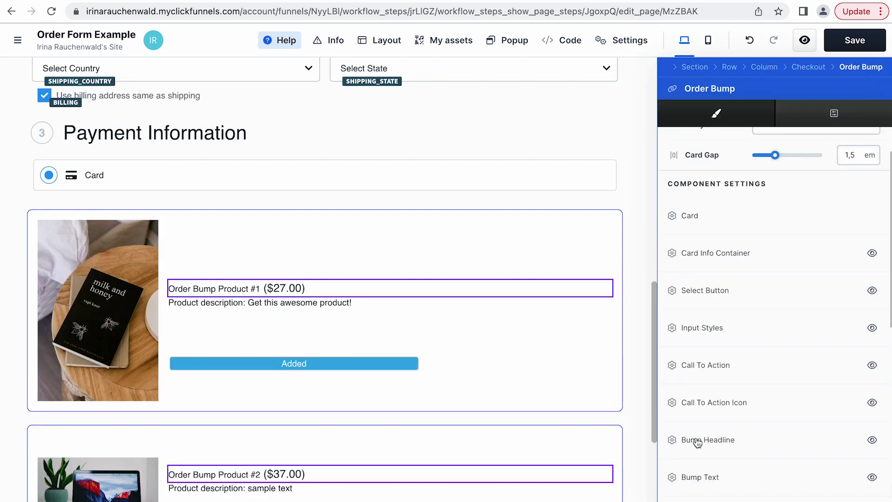
pyautogui.click(697, 442)
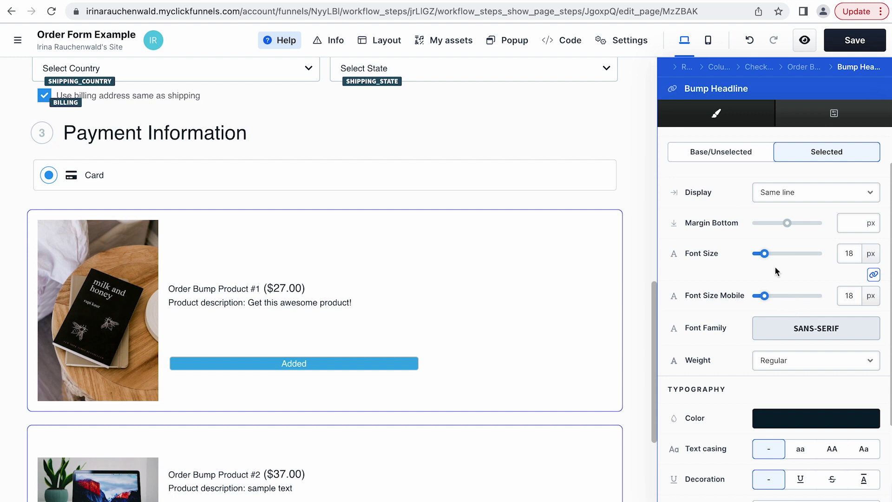
pyautogui.moveTo(763, 253); pyautogui.dragTo(766, 257)
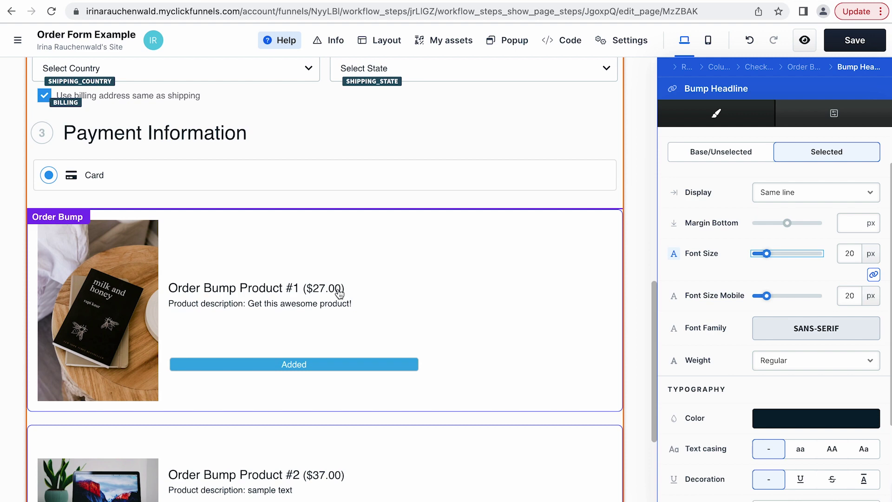
pyautogui.click(633, 199)
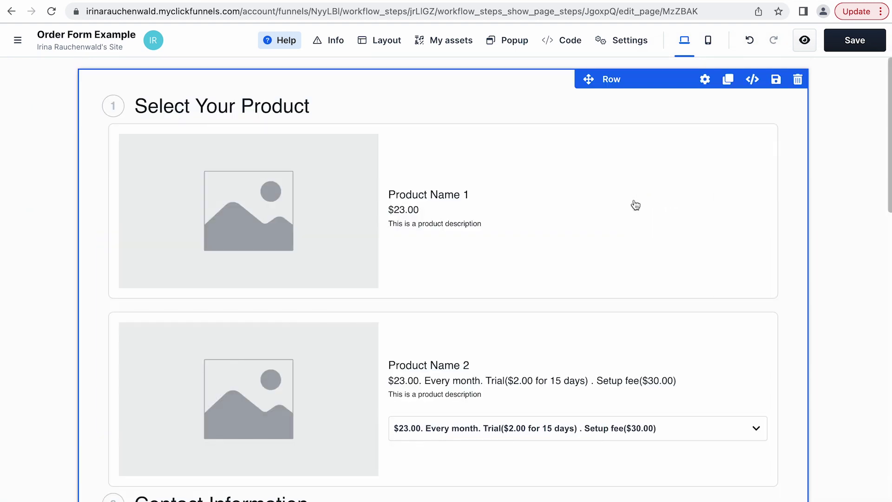
# Look over the Order Form Example page and save the changes
pyautogui.scroll(-15, 645, 334)
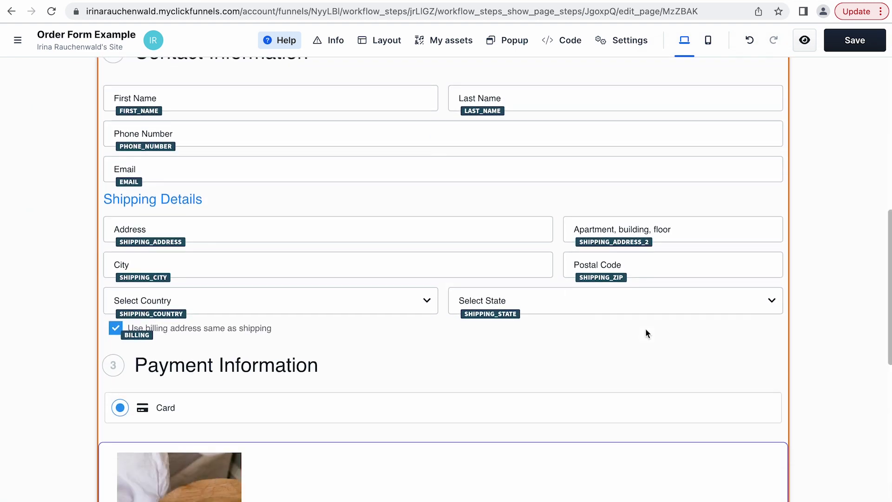
pyautogui.scroll(1, 645, 331)
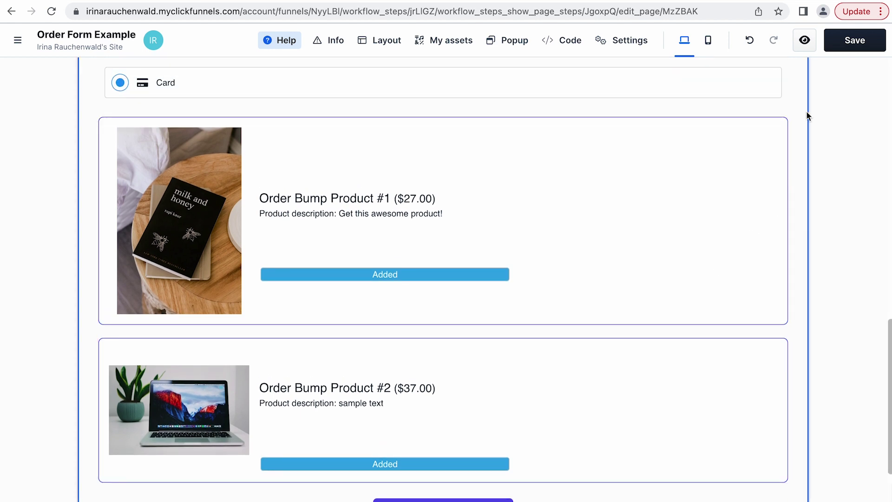
pyautogui.click(853, 45)
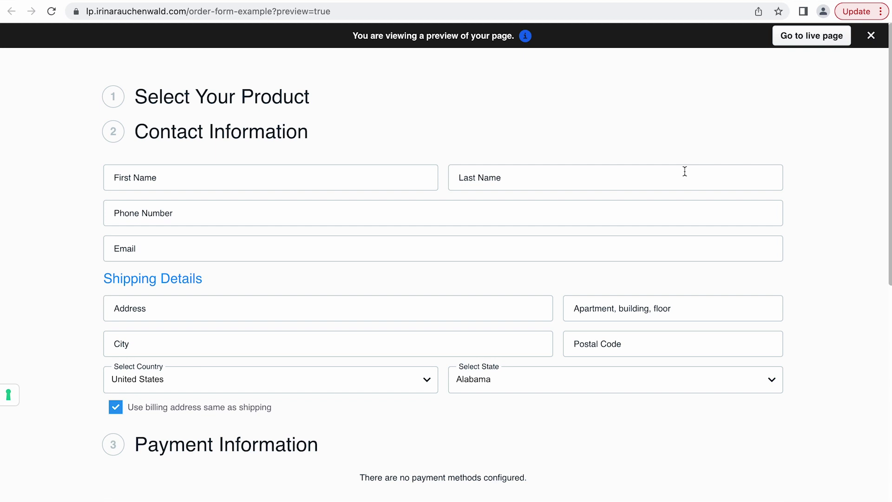
# In the preview, add Order Bump Product #1 ($27.00) so its button reads Added
pyautogui.scroll(-8, 472, 291)
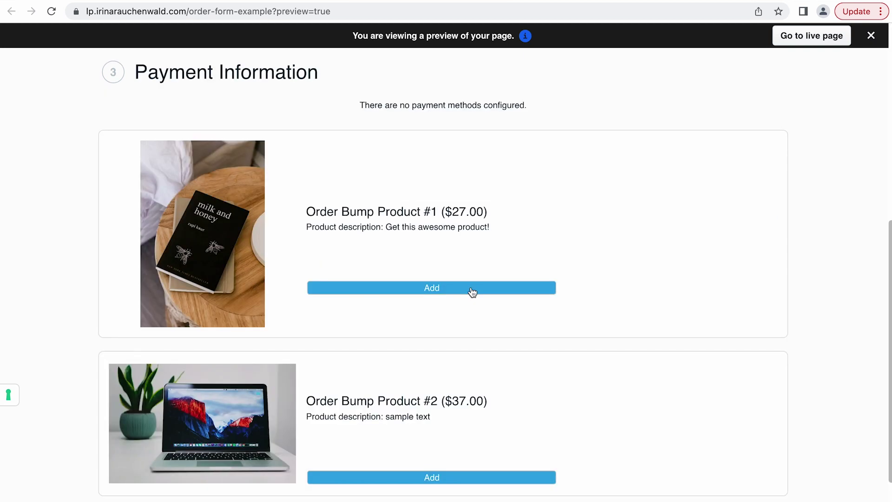
pyautogui.click(462, 291)
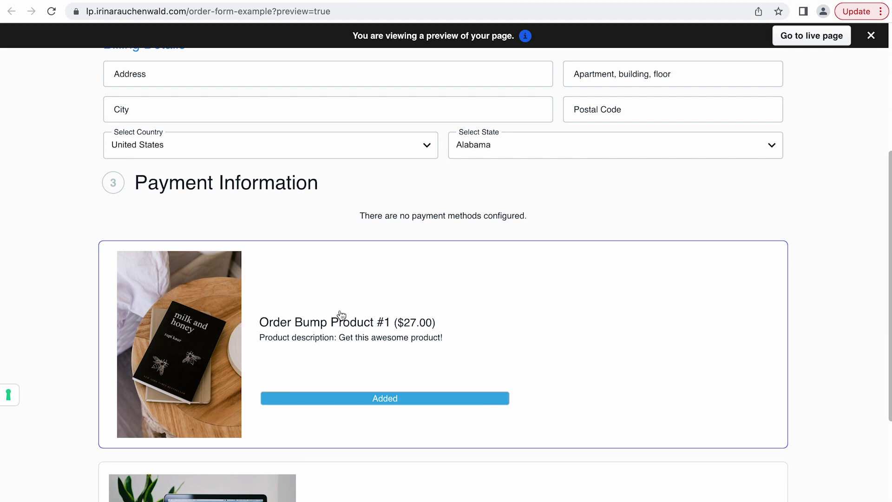
pyautogui.scroll(-2, 342, 315)
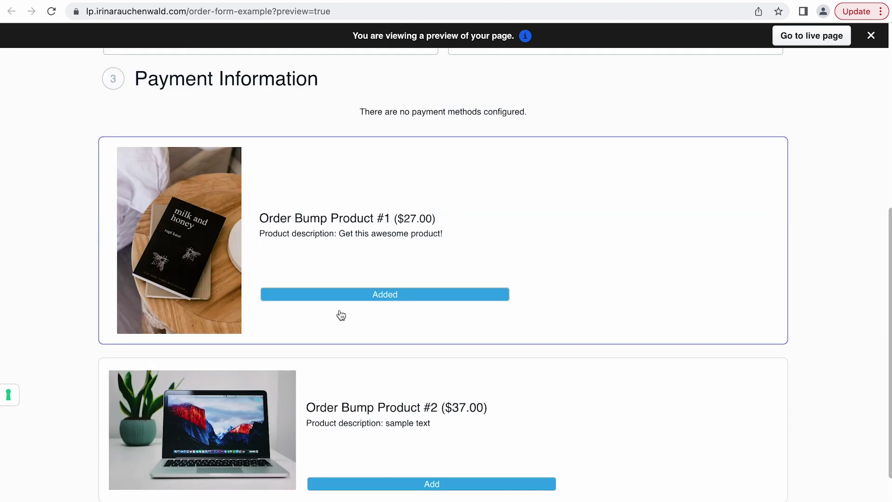